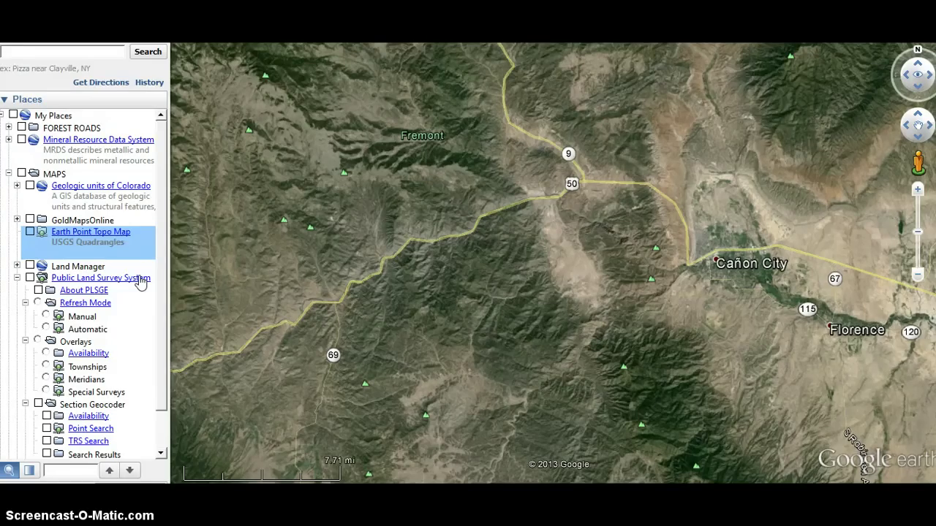
Set the Public Land Survey System layer's refresh mode to Automatic and show the Townships overlay
{"action": "left_click", "coordinate": [46, 329]}
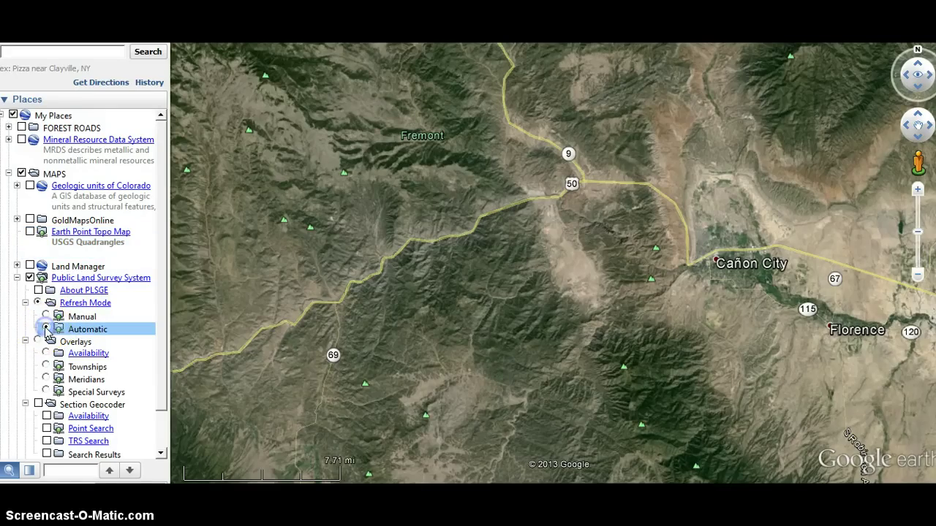
{"action": "left_click", "coordinate": [46, 367]}
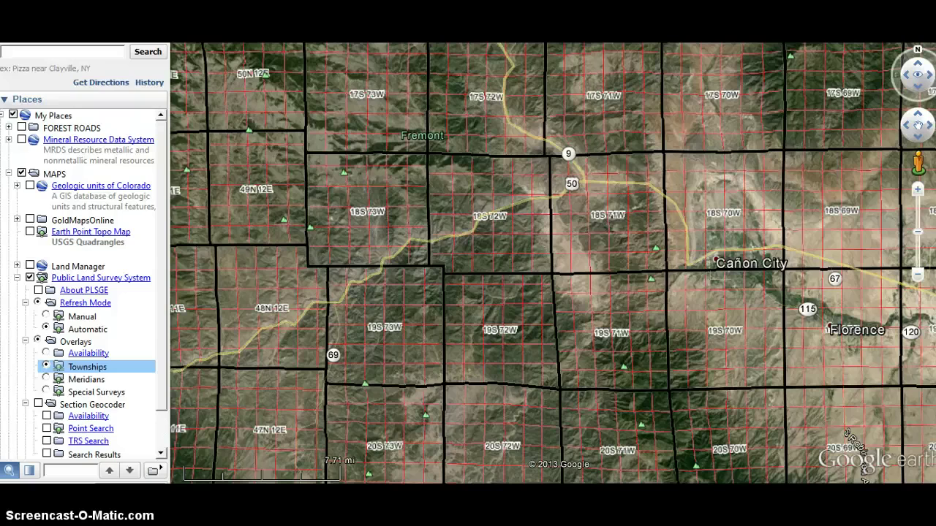
Zoom in on township 18S 72W west of Cañon City and examine its numbered sections, focusing on section 015
{"action": "left_click_drag", "start_coordinate": [488, 264], "coordinate": [486, 226]}
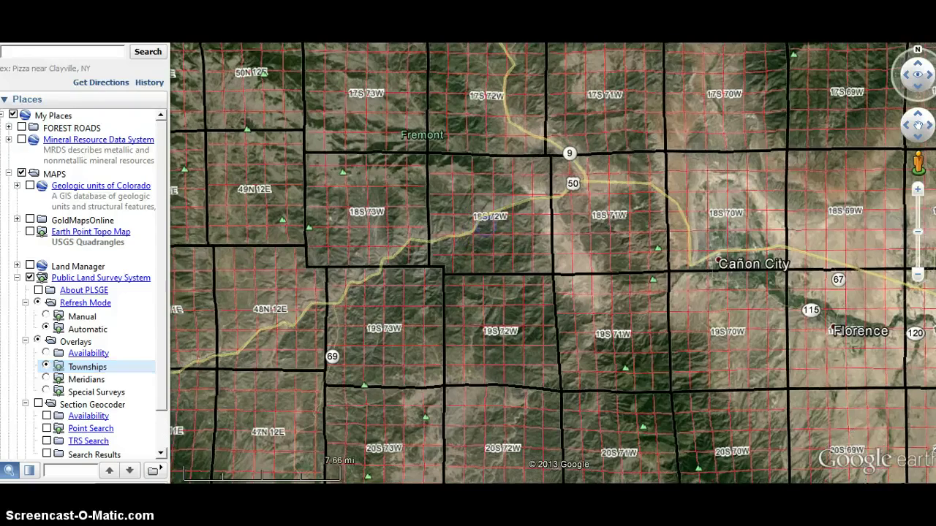
{"action": "scroll", "coordinate": [486, 225], "scroll_direction": "up", "scroll_amount": 3}
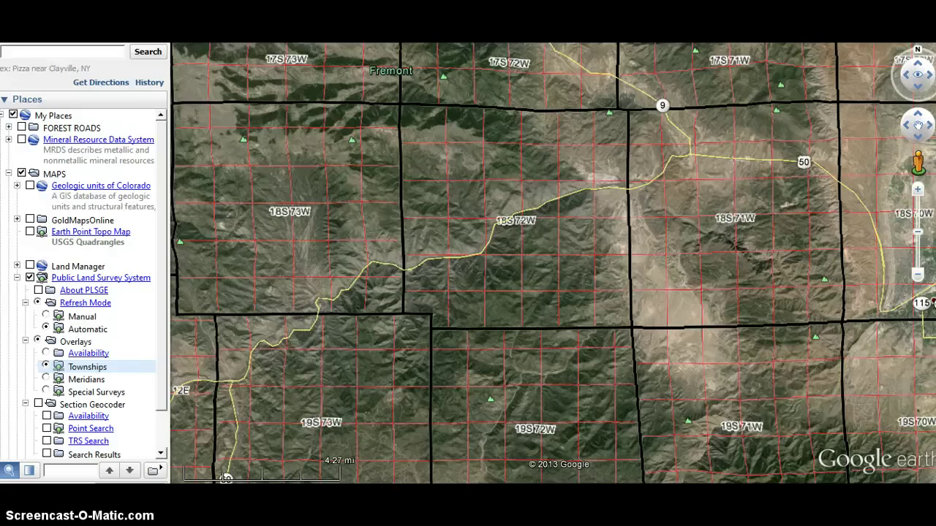
{"action": "double_click", "coordinate": [547, 218]}
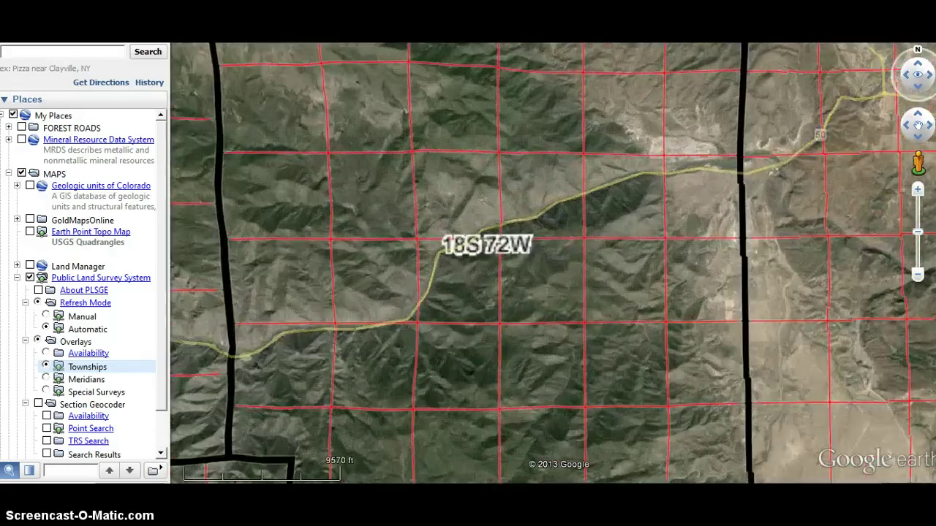
{"action": "scroll", "coordinate": [544, 210], "scroll_direction": "down", "scroll_amount": 2}
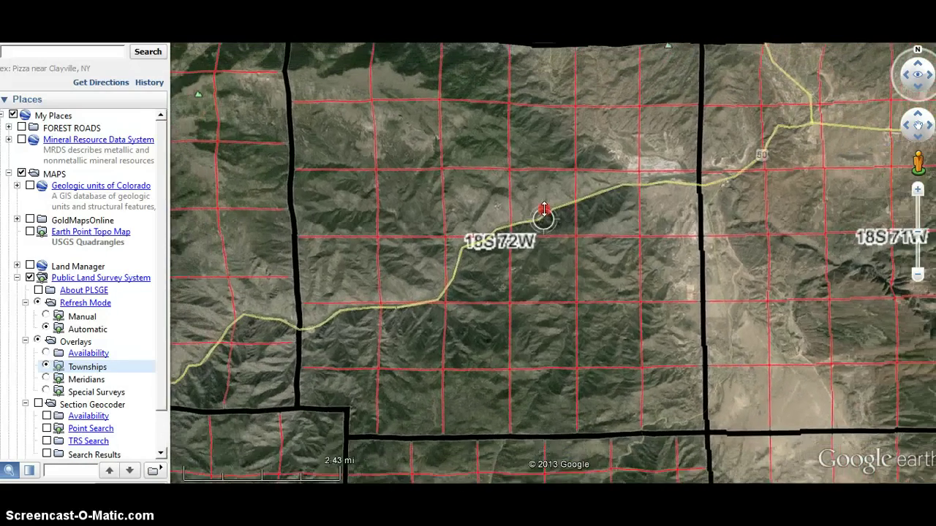
{"action": "scroll", "coordinate": [544, 210], "scroll_direction": "up", "scroll_amount": 3}
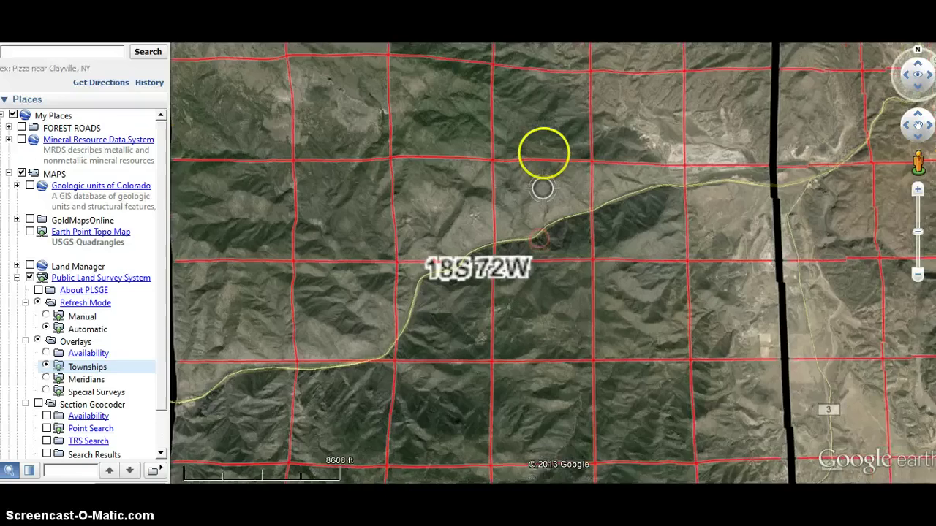
{"action": "scroll", "coordinate": [543, 149], "scroll_direction": "down", "scroll_amount": 2}
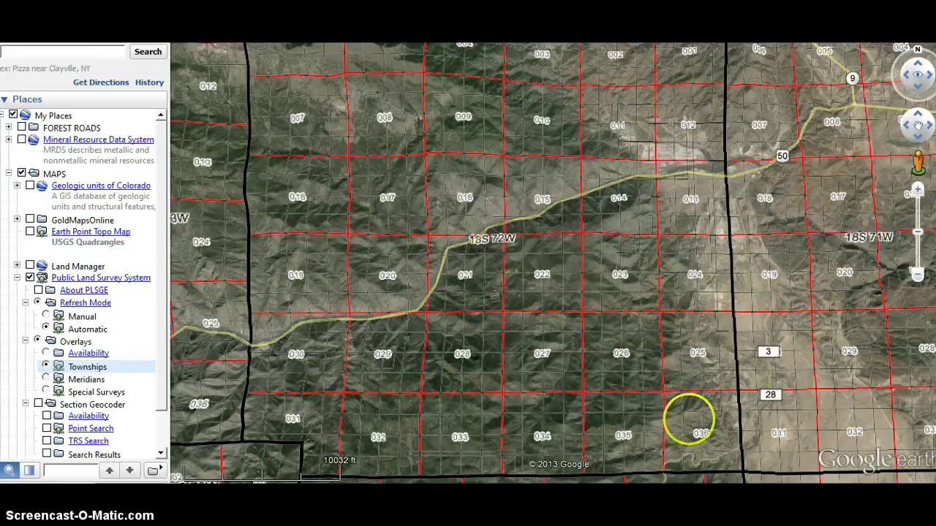
{"action": "double_click", "coordinate": [541, 207]}
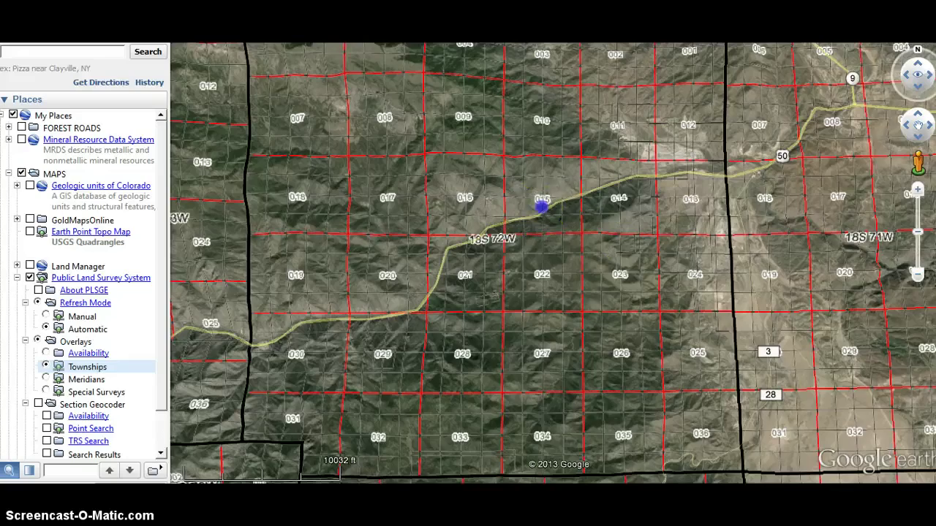
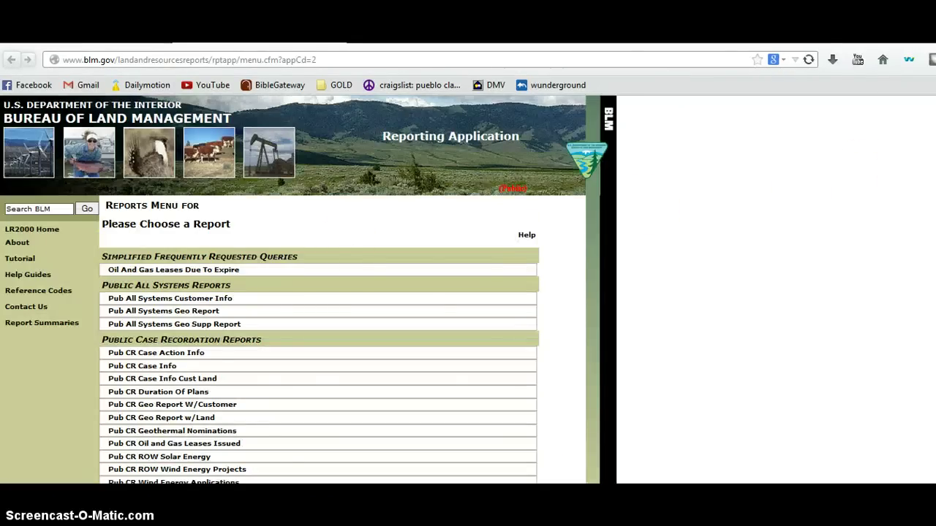
In the BLM Reporting Application in the browser, open the Pub MC Geo Index report under Public Mining Claims Reports
{"action": "scroll", "coordinate": [307, 288], "scroll_direction": "down", "scroll_amount": 2}
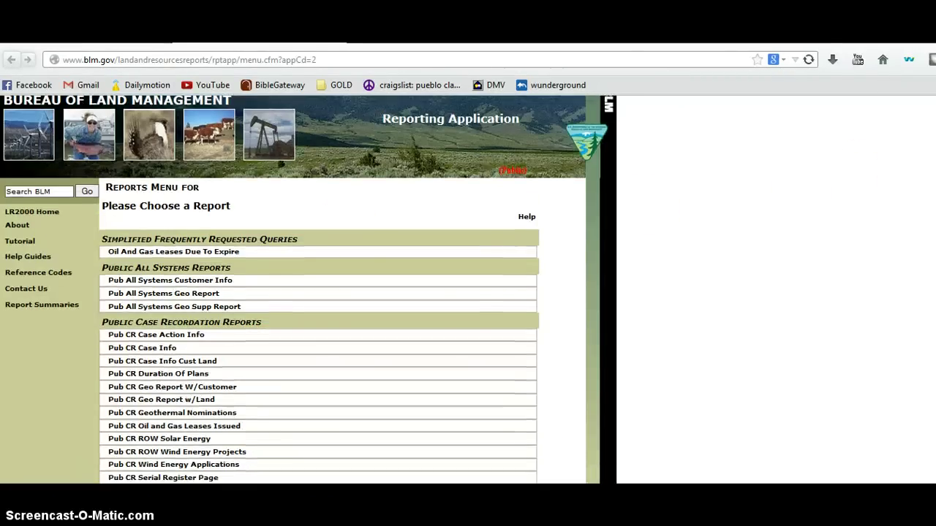
{"action": "scroll", "coordinate": [307, 288], "scroll_direction": "down", "scroll_amount": 1}
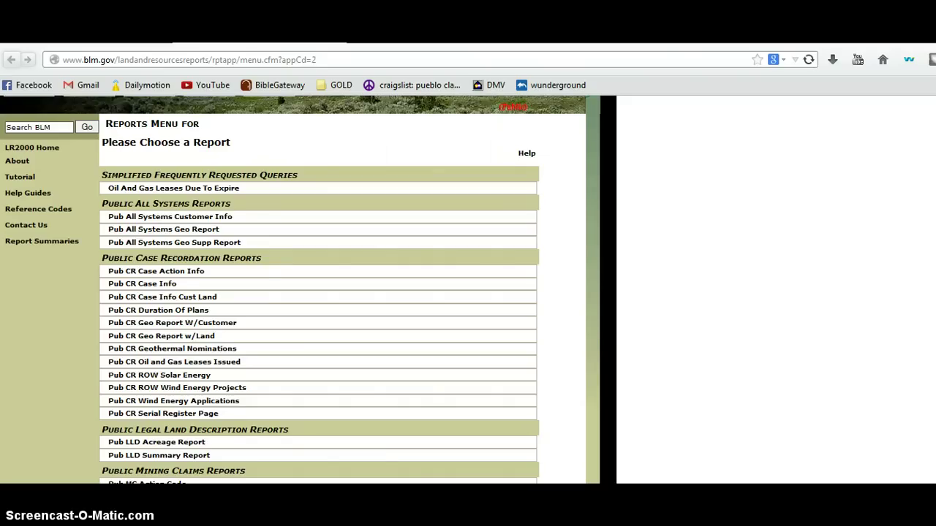
{"action": "scroll", "coordinate": [926, 248], "scroll_direction": "down", "scroll_amount": 3}
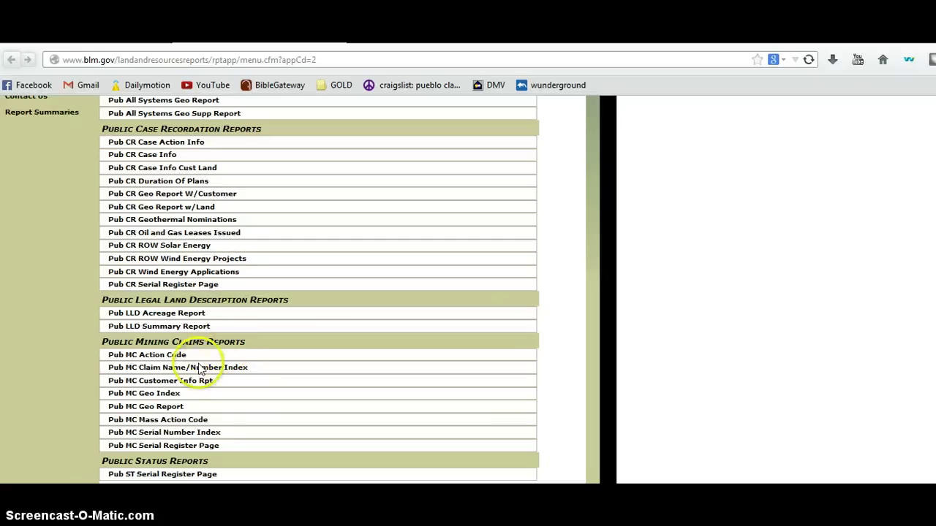
{"action": "left_click", "coordinate": [169, 395]}
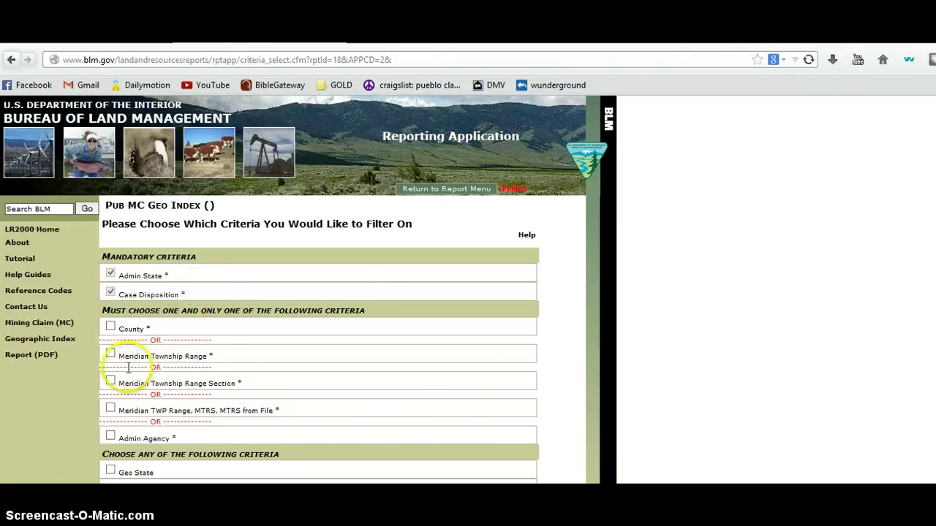
Choose Meridian Township Range as the report's filter criterion and submit the criteria selection
{"action": "left_click", "coordinate": [110, 354]}
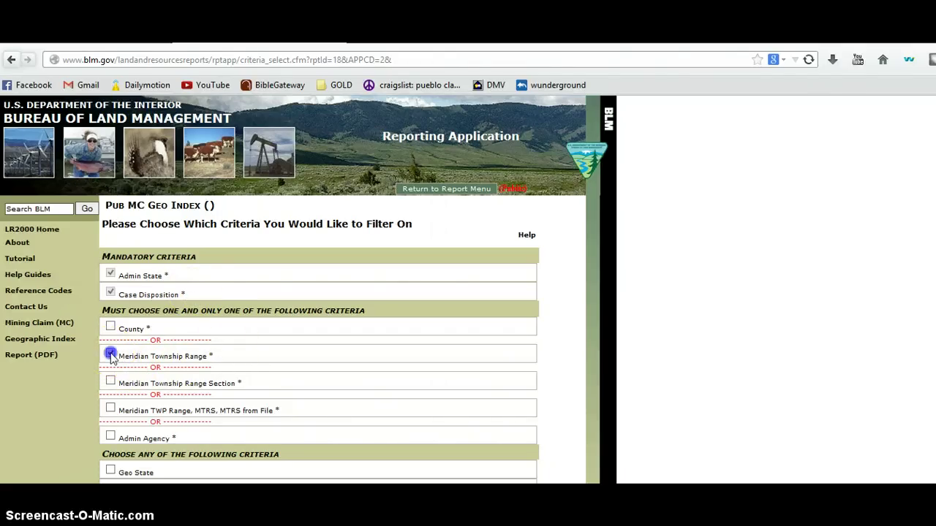
{"action": "scroll", "coordinate": [304, 289], "scroll_direction": "down", "scroll_amount": 3}
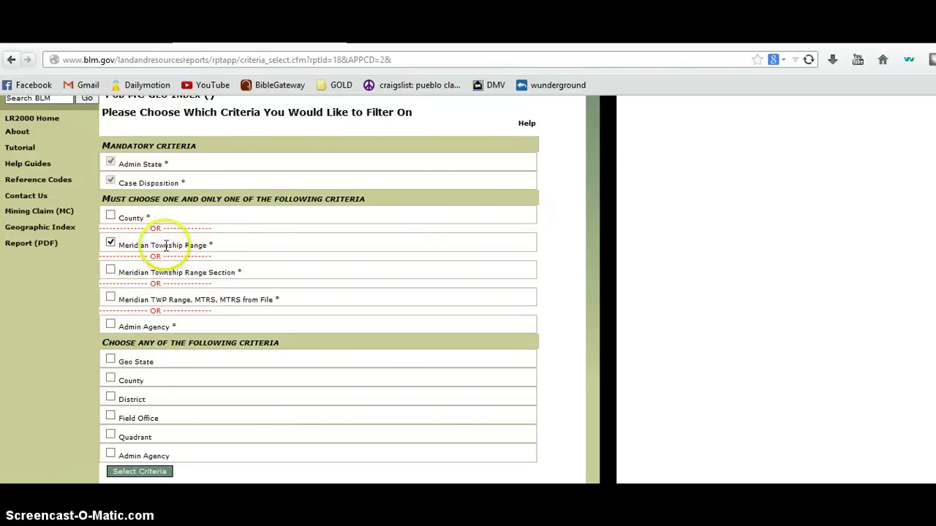
{"action": "left_click", "coordinate": [133, 472]}
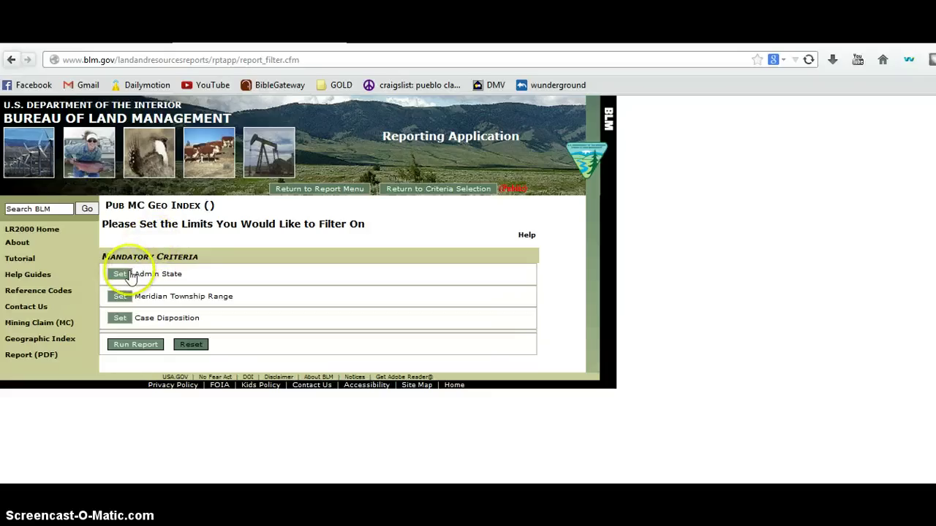
Limit the Admin State to CO - COLORADO and choose 06 - 6TH PM as the meridian for the township range
{"action": "left_click", "coordinate": [128, 272]}
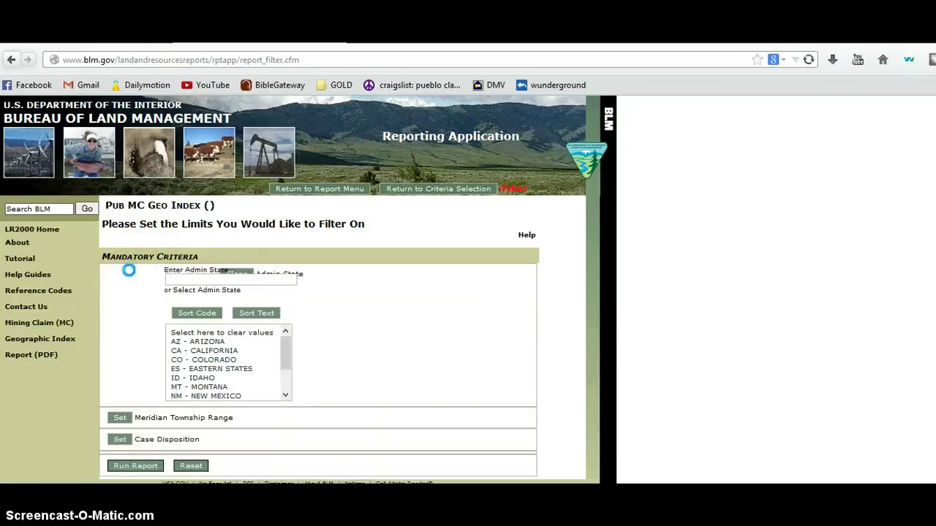
{"action": "left_click", "coordinate": [208, 361]}
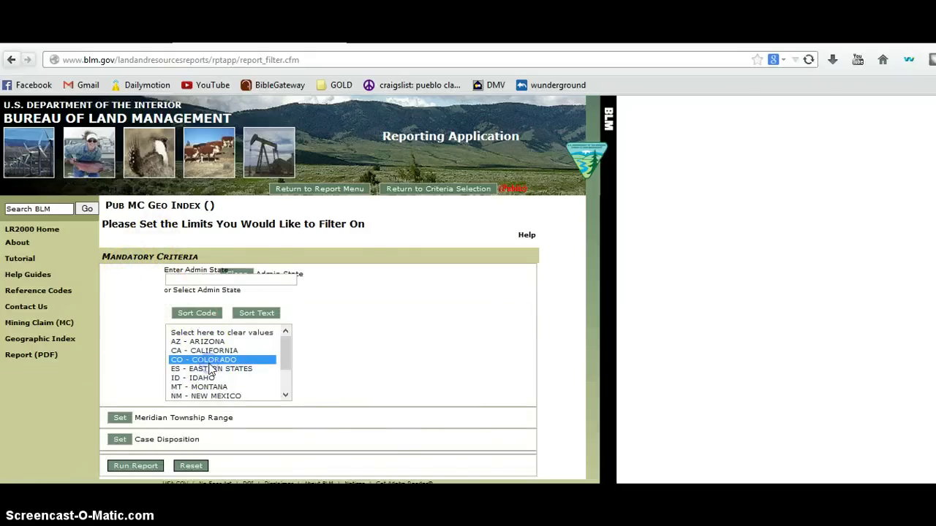
{"action": "left_click", "coordinate": [122, 421]}
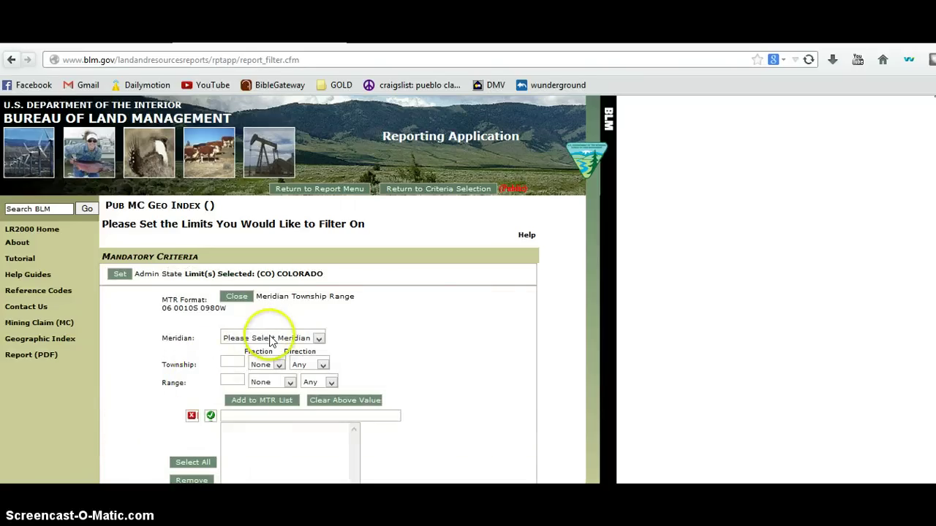
{"action": "left_click", "coordinate": [267, 338]}
{"action": "left_click", "coordinate": [269, 360]}
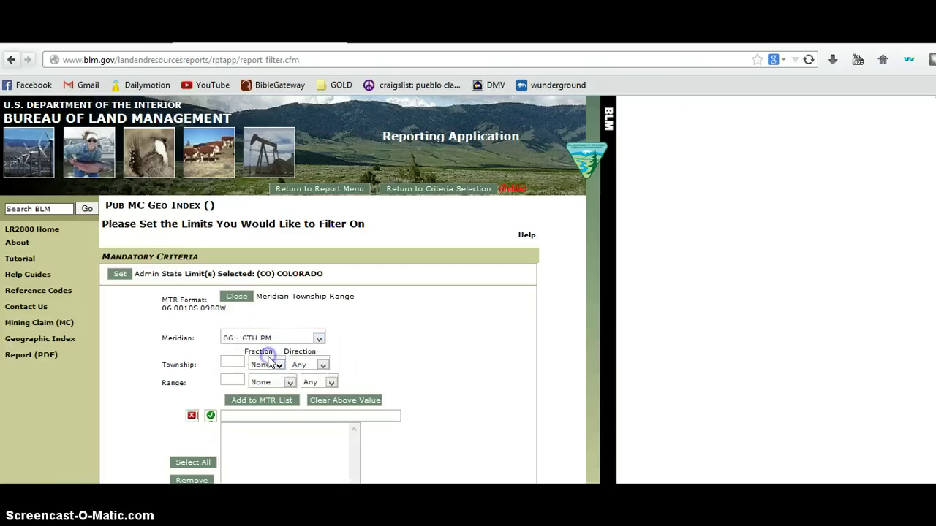
Set the township to 18 with direction South, checking the township label on the Google Earth map
{"action": "left_click", "coordinate": [239, 366]}
{"action": "left_click", "coordinate": [322, 365]}
{"action": "left_click", "coordinate": [313, 394]}
{"action": "key", "text": "alt+Tab"}
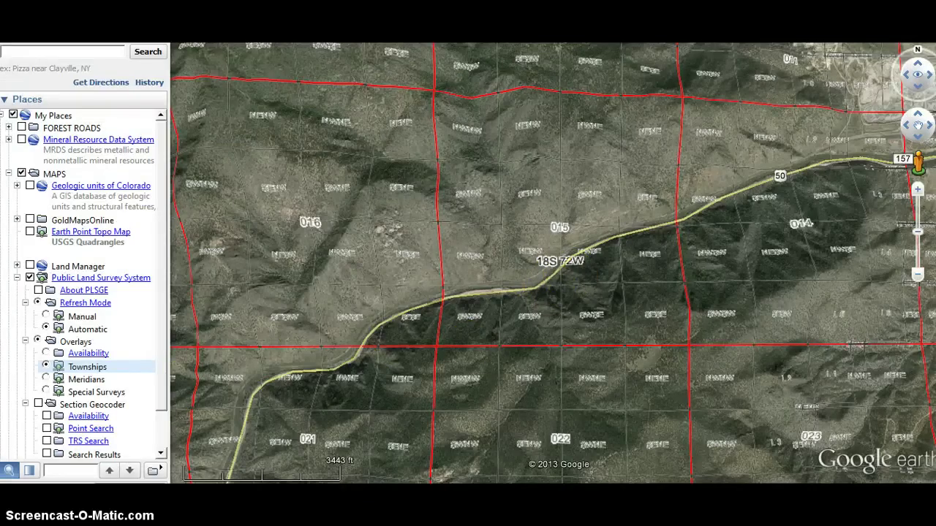
{"action": "key", "text": "alt+Tab"}
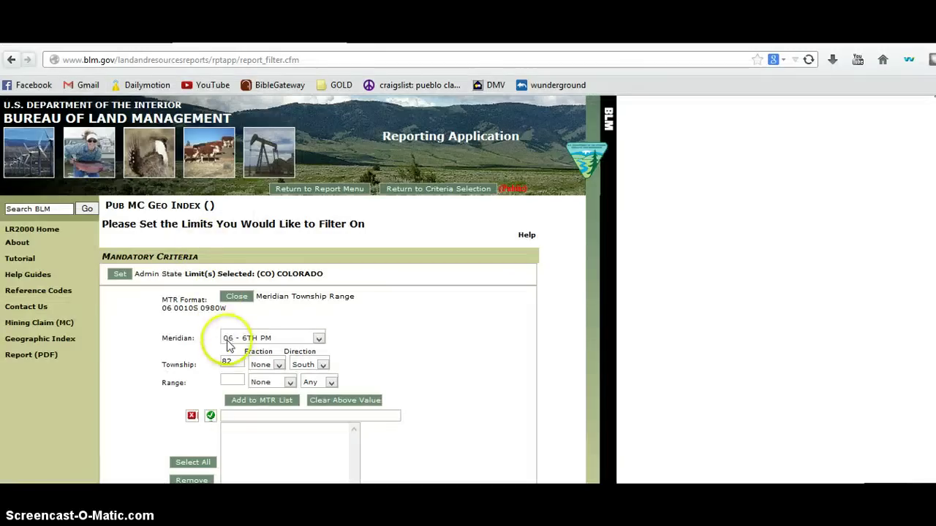
{"action": "left_click", "coordinate": [233, 363]}
{"action": "type", "text": "82"}
{"action": "key", "text": "BackSpace"}
{"action": "key", "text": "BackSpace"}
{"action": "type", "text": "18"}
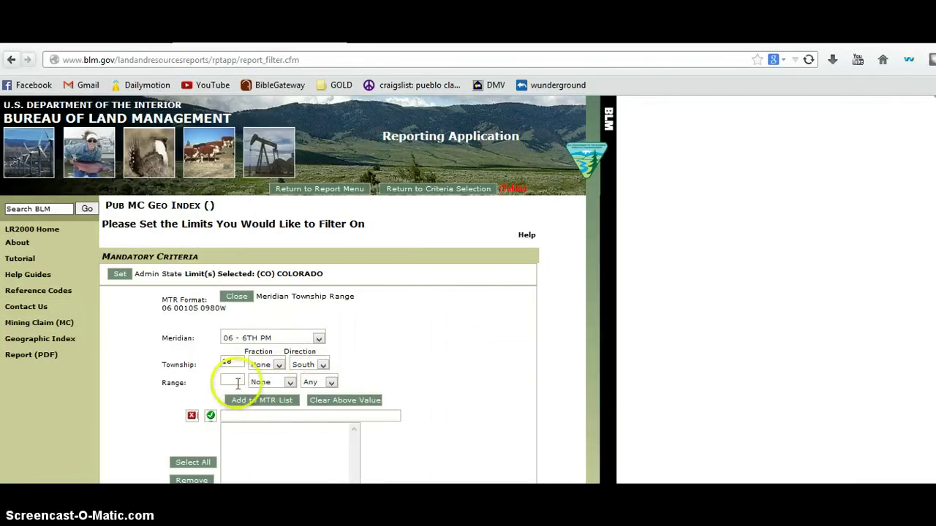
Set the range to 72 with direction West and add the township and range to the MTR list
{"action": "left_click", "coordinate": [231, 380]}
{"action": "type", "text": "72"}
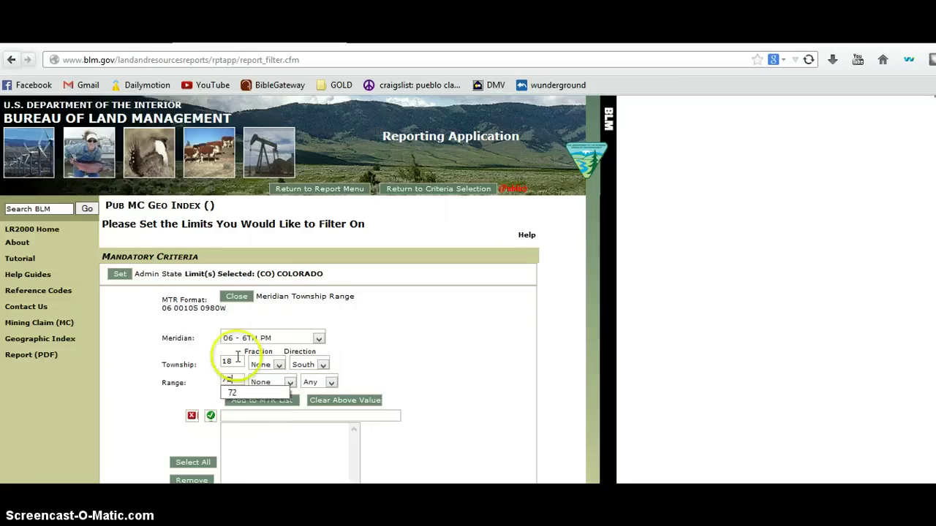
{"action": "left_click", "coordinate": [330, 382]}
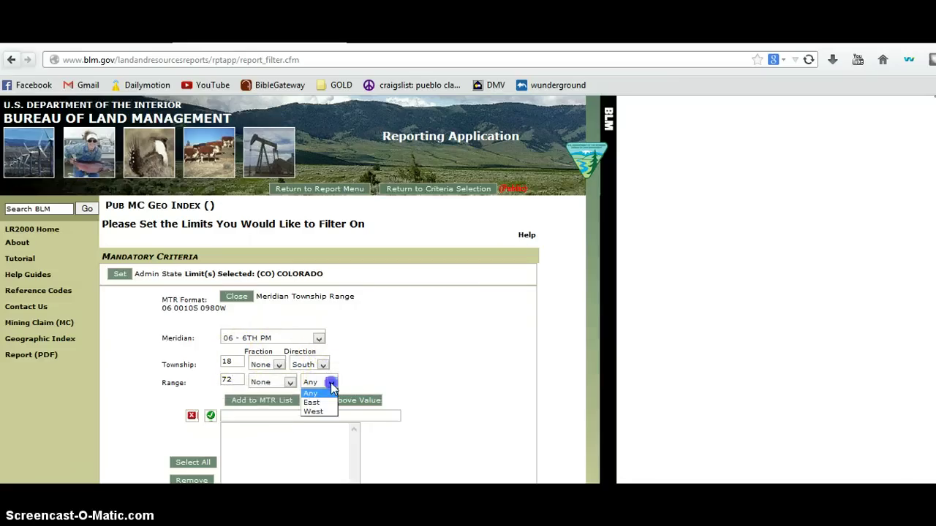
{"action": "left_click", "coordinate": [325, 413]}
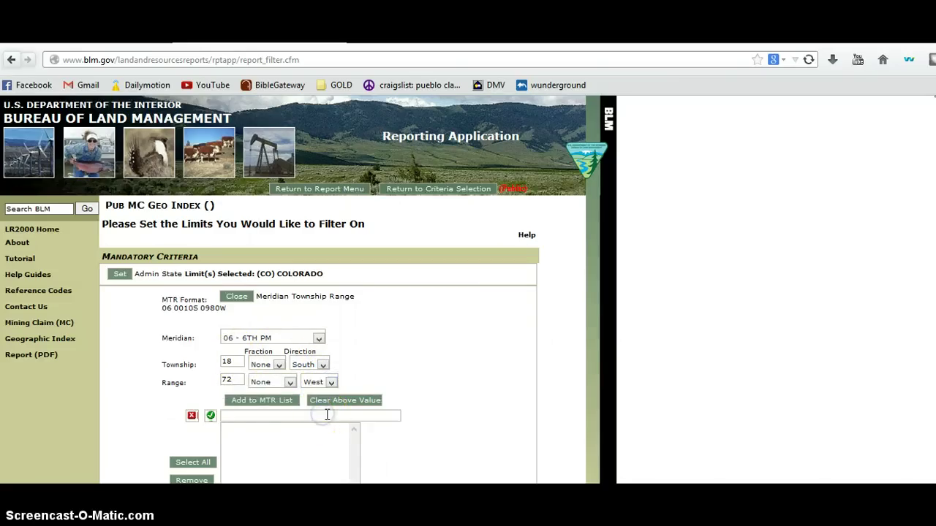
{"action": "left_click", "coordinate": [257, 407]}
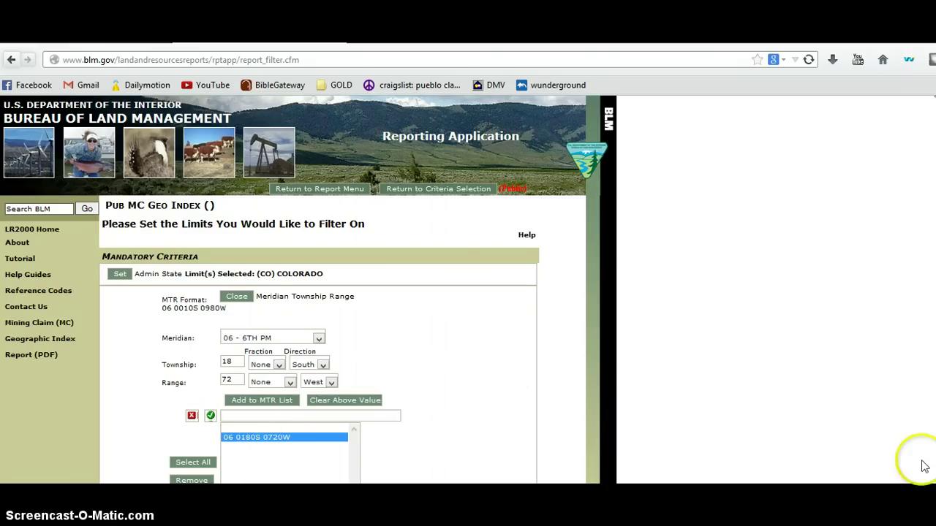
Limit the report's Case Disposition to A - ACTIVE
{"action": "scroll", "coordinate": [300, 288], "scroll_direction": "down", "scroll_amount": 3}
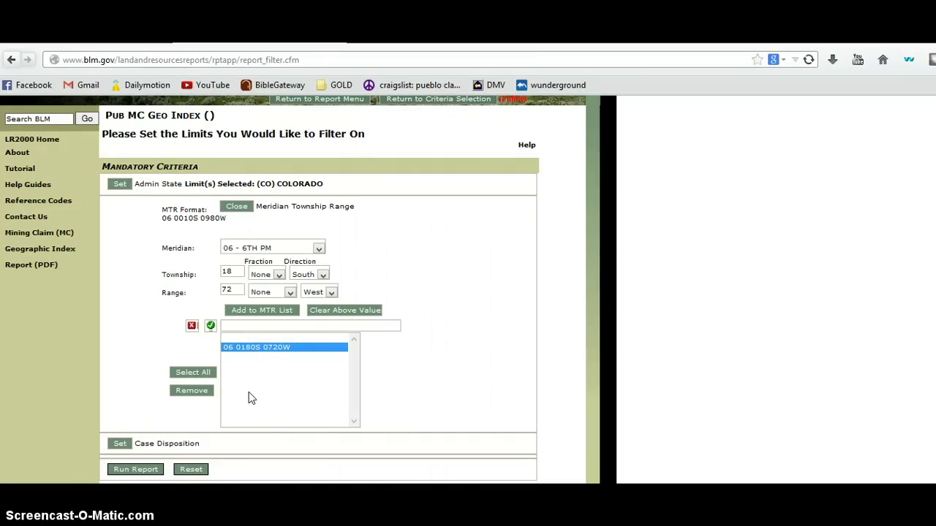
{"action": "left_click", "coordinate": [122, 444]}
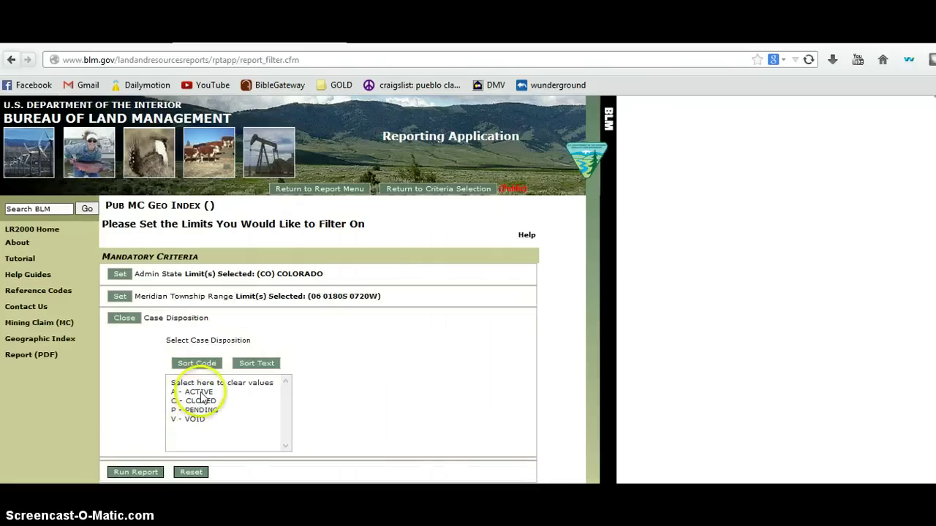
{"action": "left_click", "coordinate": [204, 393]}
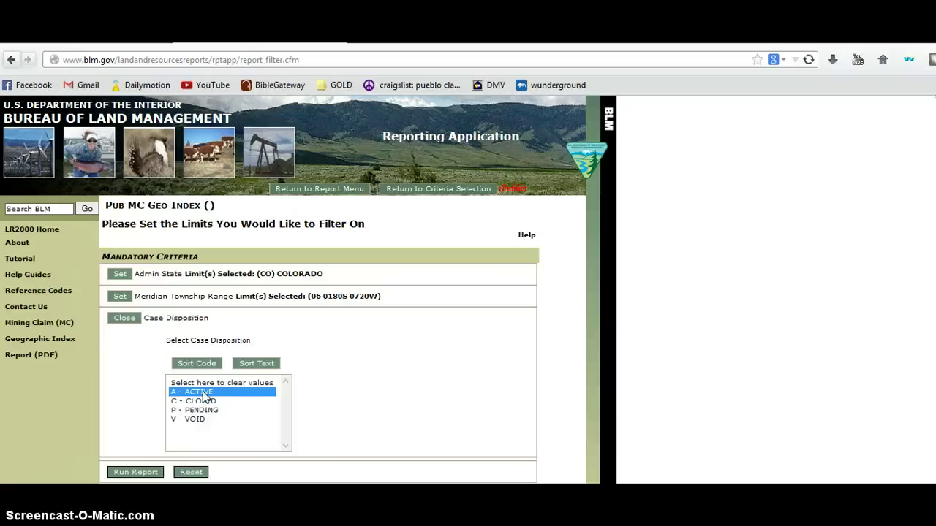
{"action": "left_click", "coordinate": [219, 402]}
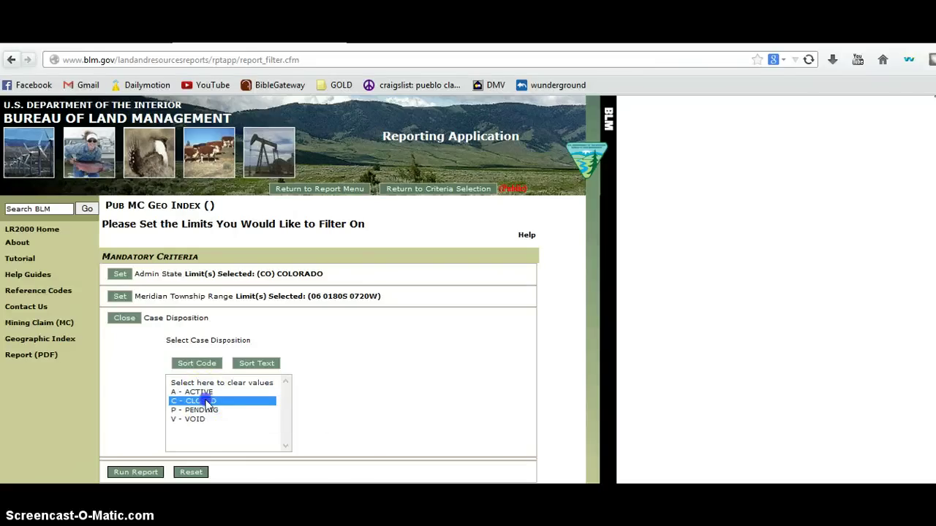
{"action": "left_click", "coordinate": [221, 402]}
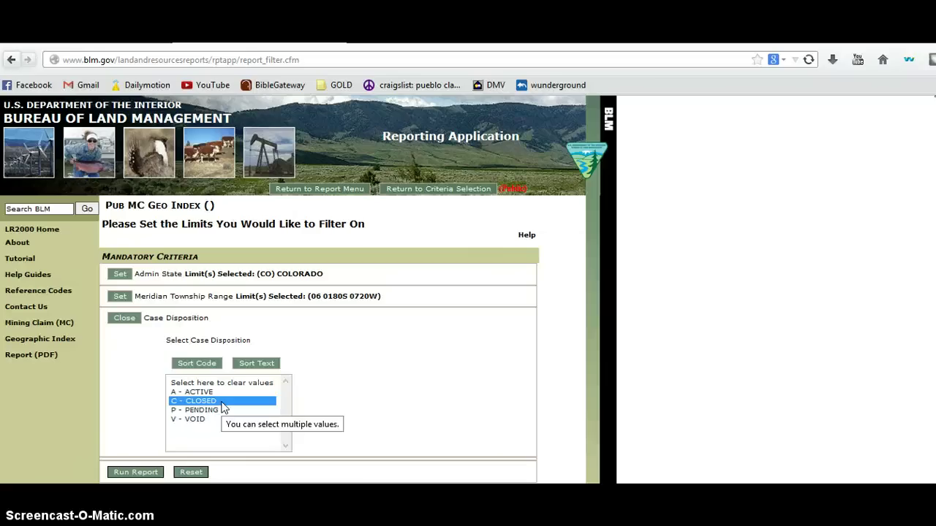
{"action": "left_click", "coordinate": [214, 394]}
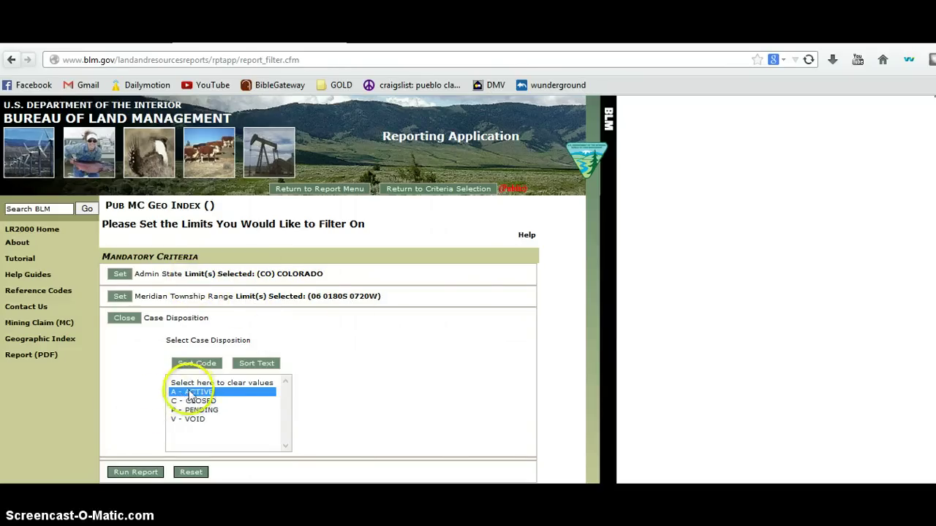
Try to run the report with the chosen state, township range and case disposition criteria
{"action": "left_click", "coordinate": [130, 475]}
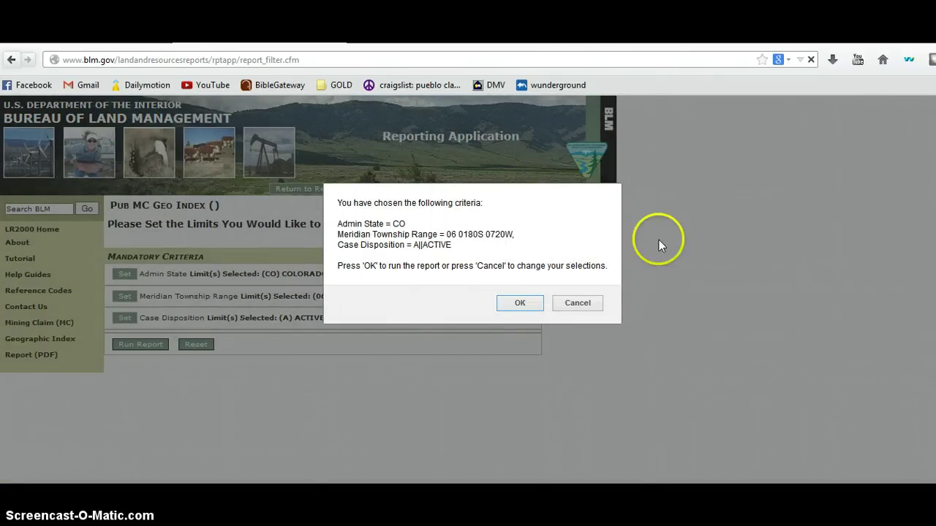
{"action": "left_click", "coordinate": [531, 306]}
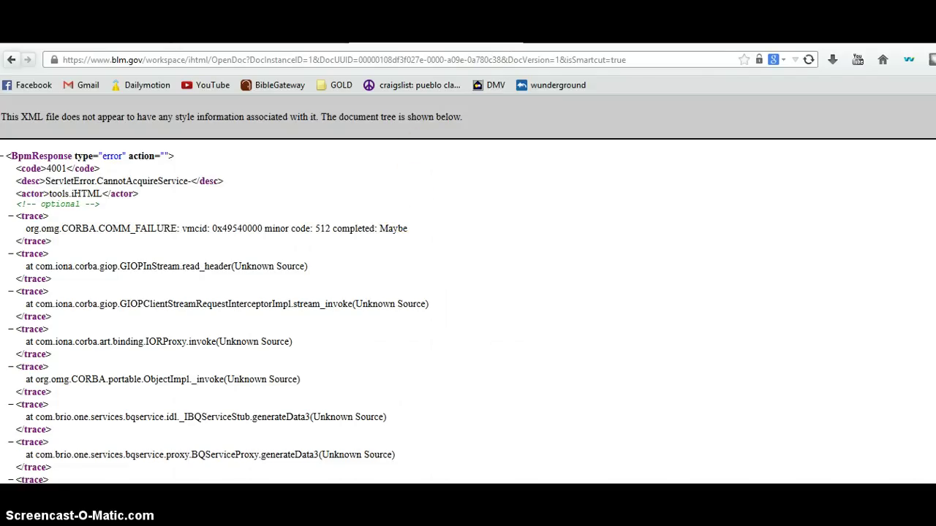
{"action": "key", "text": "ctrl+w"}
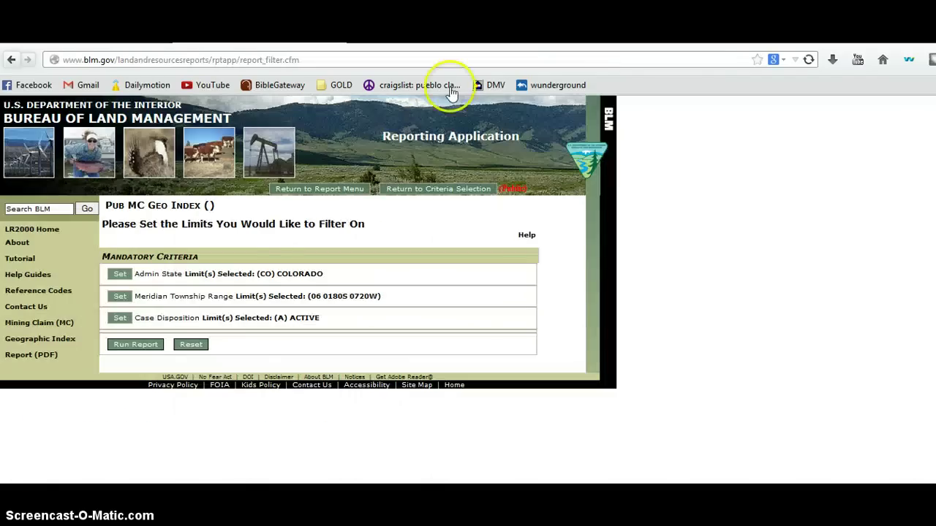
Run the report again with the same criteria, reload the result page and look over the listed active claims
{"action": "left_click", "coordinate": [146, 346]}
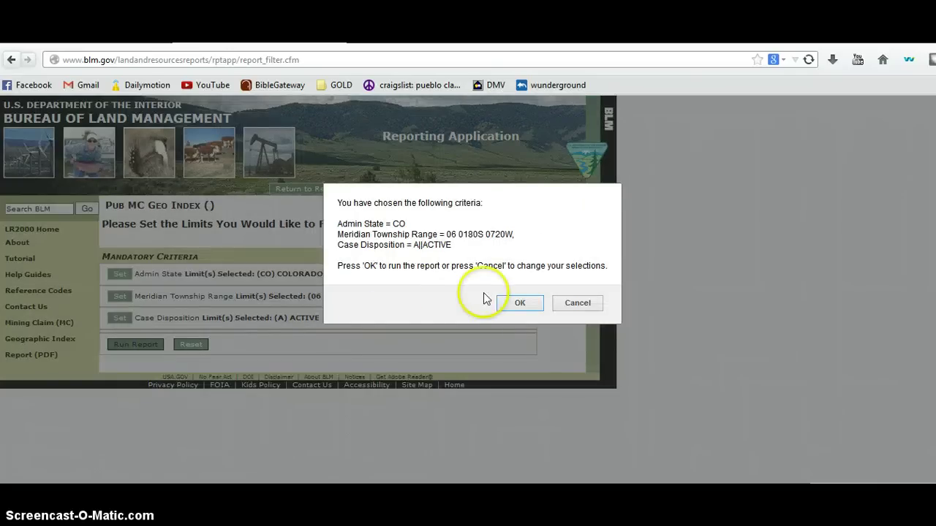
{"action": "left_click", "coordinate": [513, 300]}
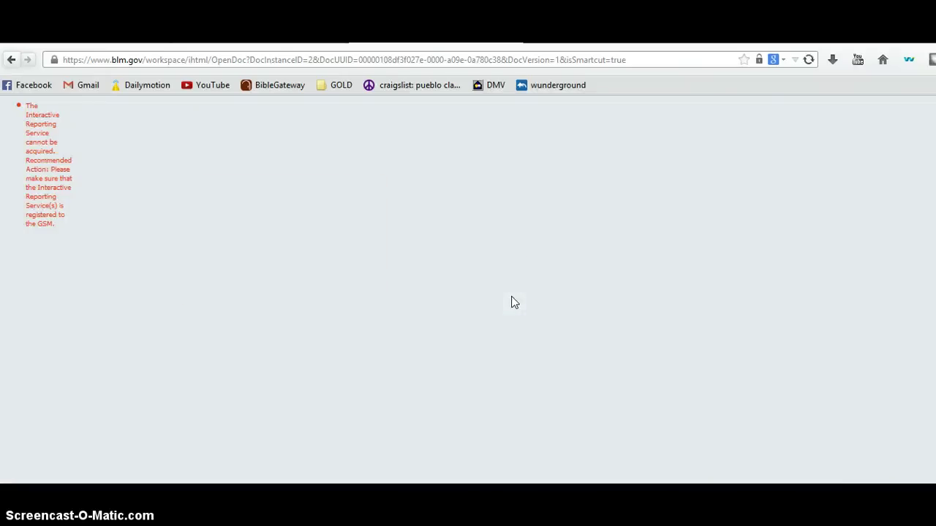
{"action": "left_click", "coordinate": [810, 61]}
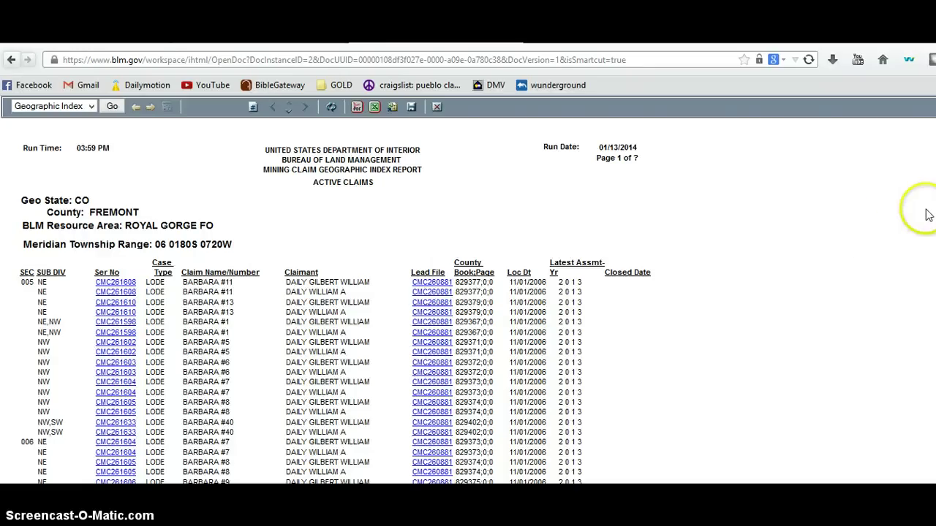
{"action": "scroll", "coordinate": [468, 289], "scroll_direction": "down", "scroll_amount": 3}
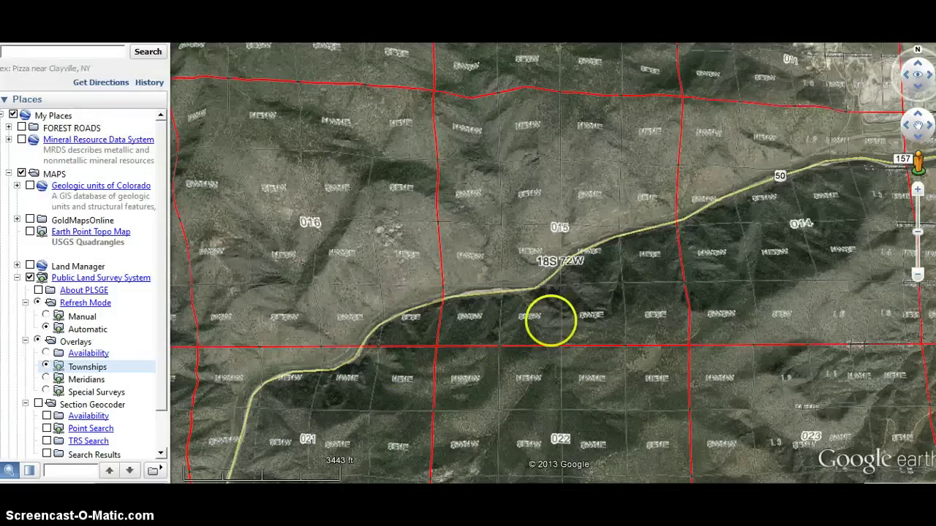
Locate section 005 of township 18S 72W on the Google Earth map
{"action": "double_click", "coordinate": [525, 186]}
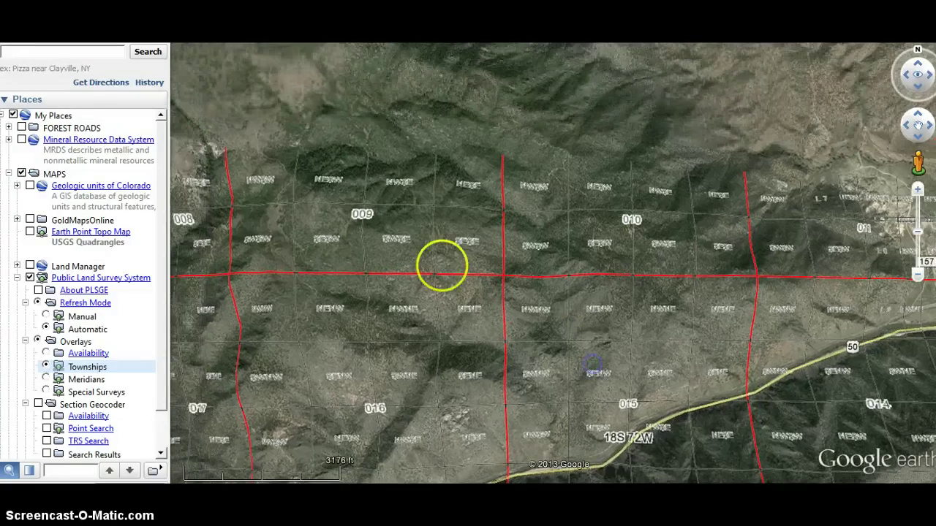
{"action": "left_click_drag", "start_coordinate": [434, 261], "coordinate": [578, 380]}
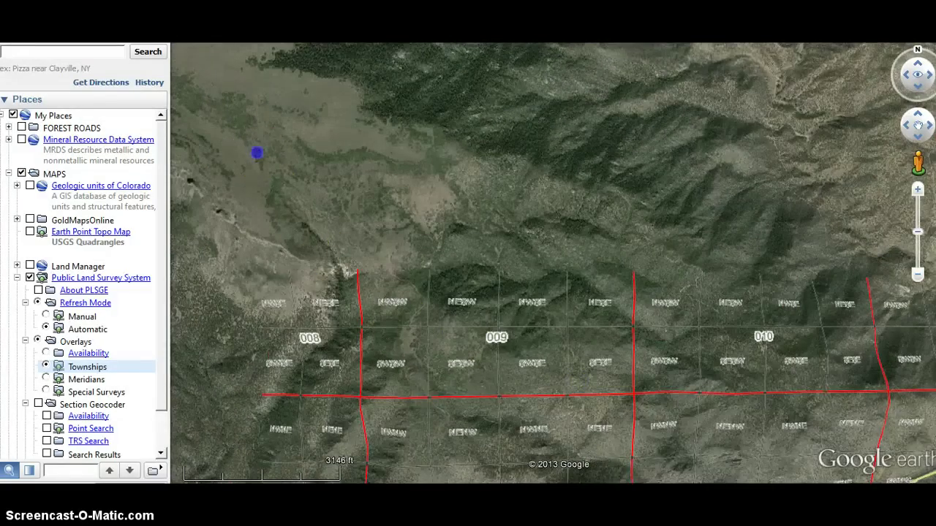
{"action": "left_click_drag", "start_coordinate": [257, 153], "coordinate": [413, 297]}
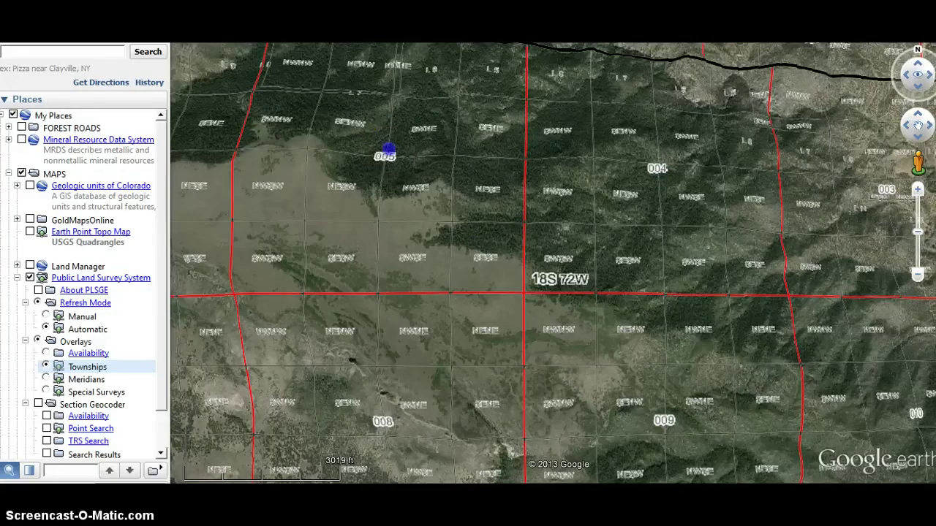
{"action": "left_click_drag", "start_coordinate": [387, 151], "coordinate": [371, 338]}
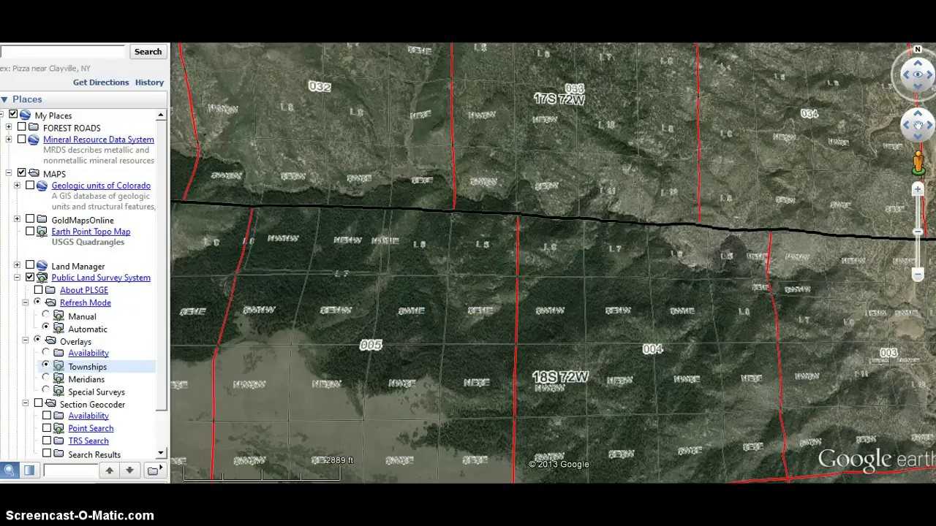
Return to the BLM report and review its active claims through to the disclosure note
{"action": "left_click", "coordinate": [303, 453]}
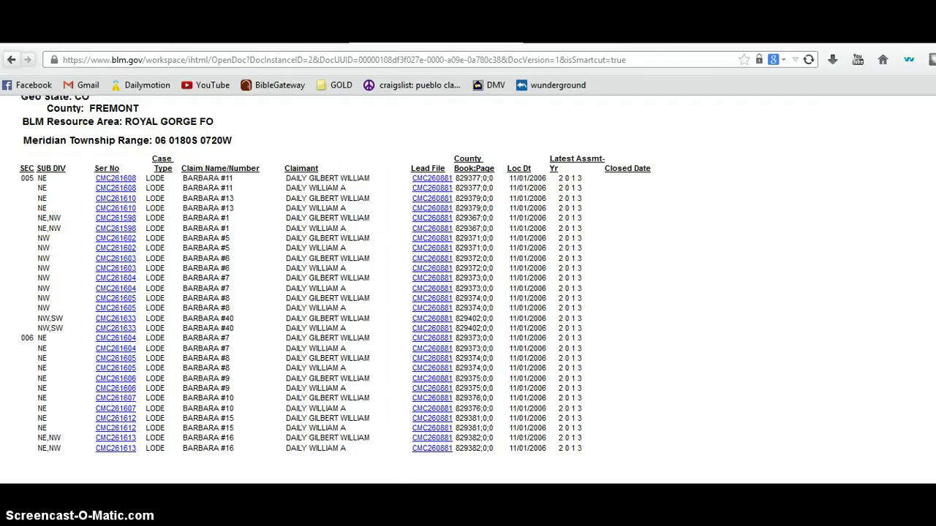
{"action": "scroll", "coordinate": [335, 289], "scroll_direction": "down", "scroll_amount": 3}
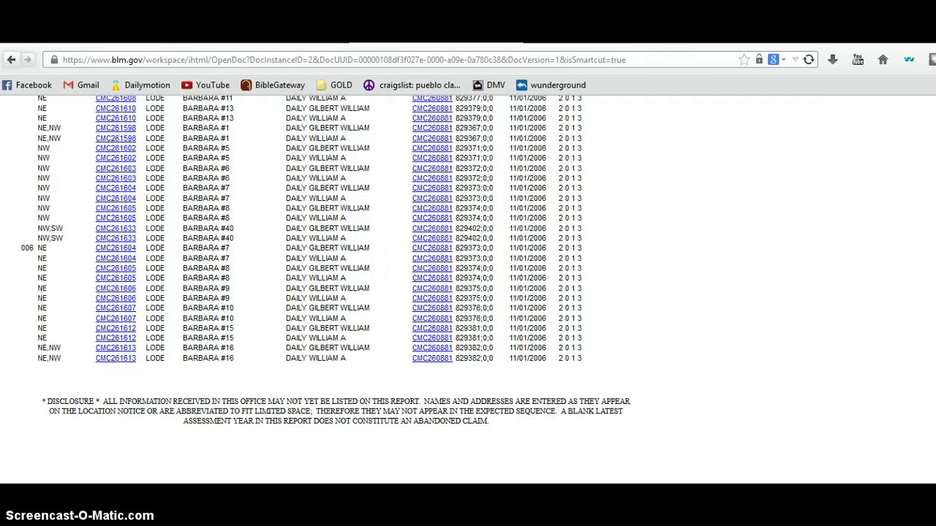
{"action": "scroll", "coordinate": [372, 238], "scroll_direction": "up", "scroll_amount": 6}
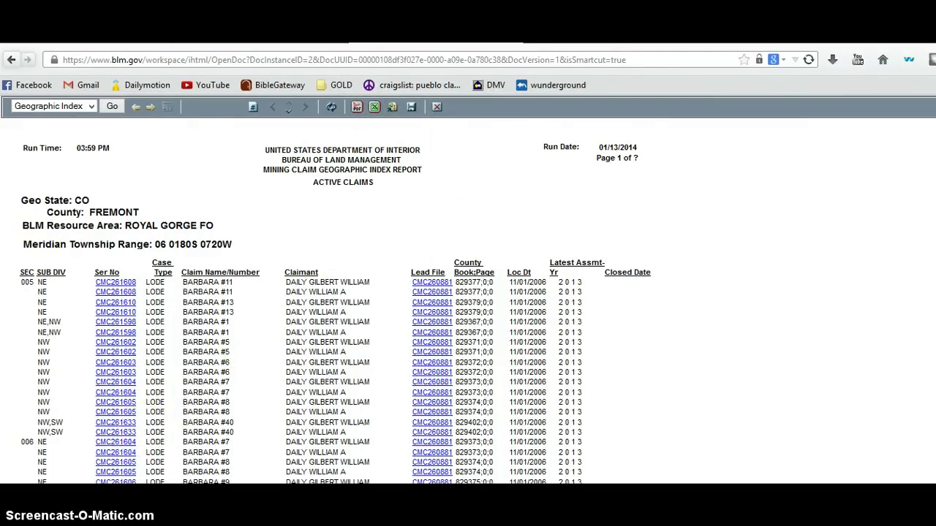
Switch to Google Earth, collapse the Section Geocoder folder and expand the PLACERVILLE folder in the saved places
{"action": "key", "text": "alt+Tab"}
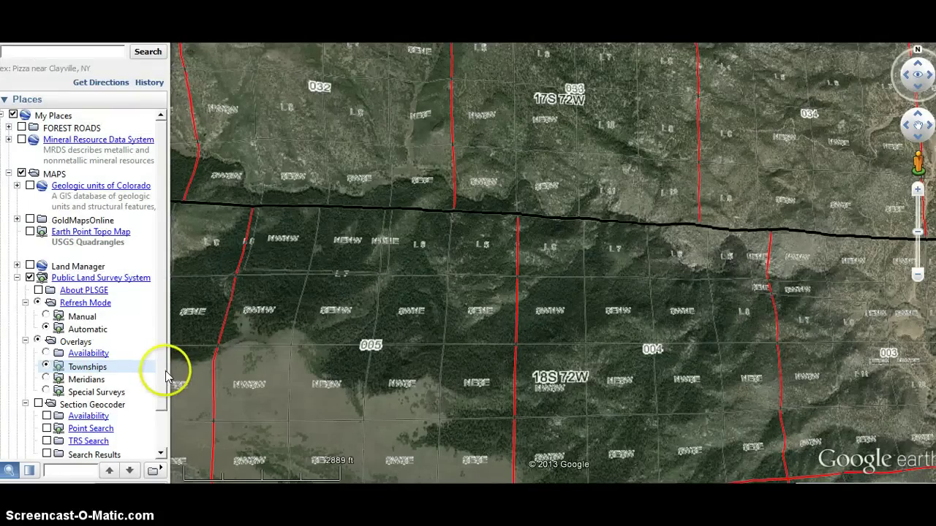
{"action": "left_click_drag", "start_coordinate": [163, 382], "coordinate": [163, 443]}
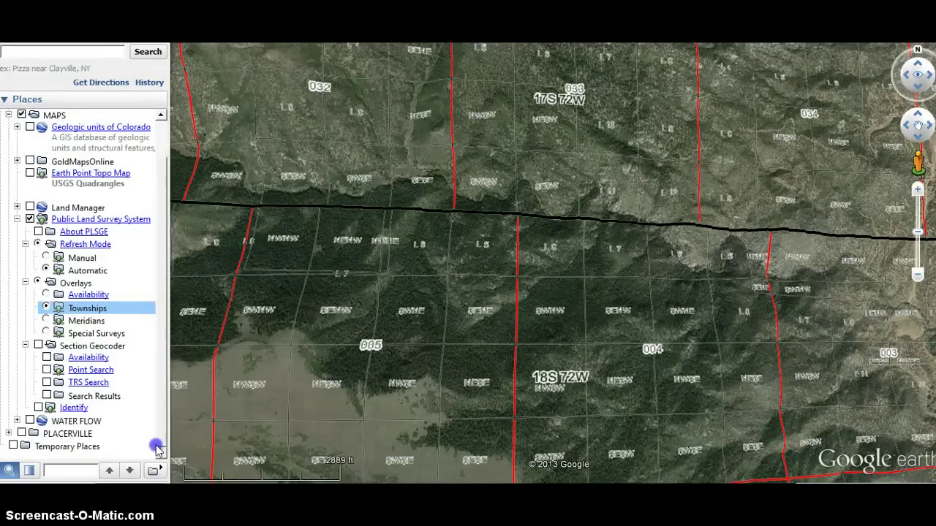
{"action": "left_click", "coordinate": [26, 346]}
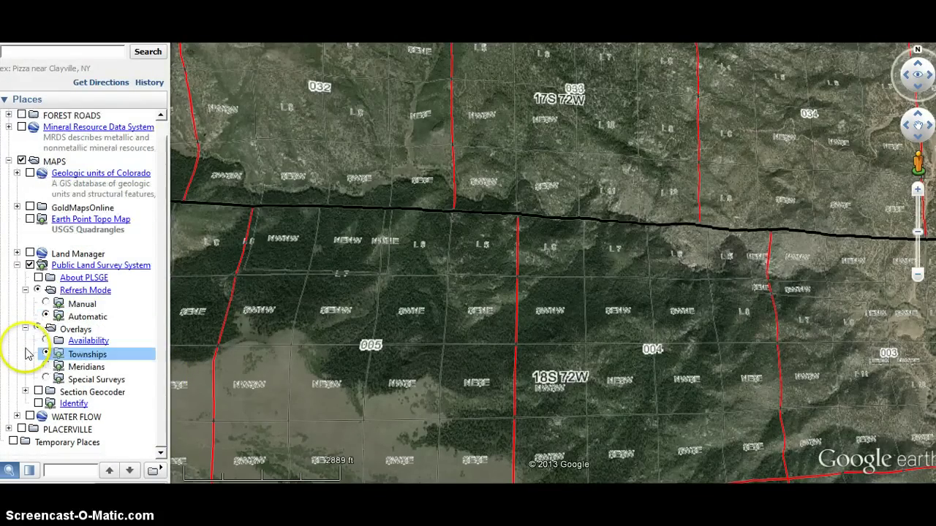
{"action": "left_click", "coordinate": [9, 430]}
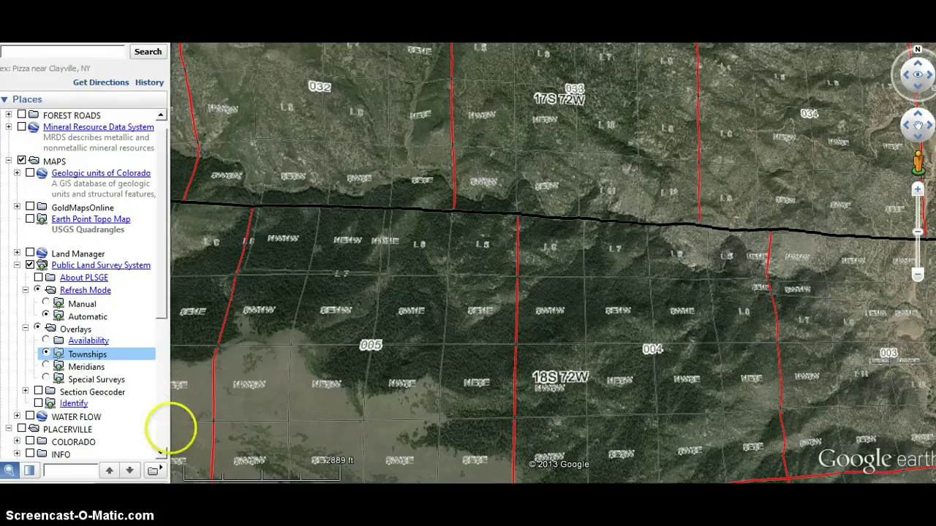
{"action": "left_click", "coordinate": [160, 453]}
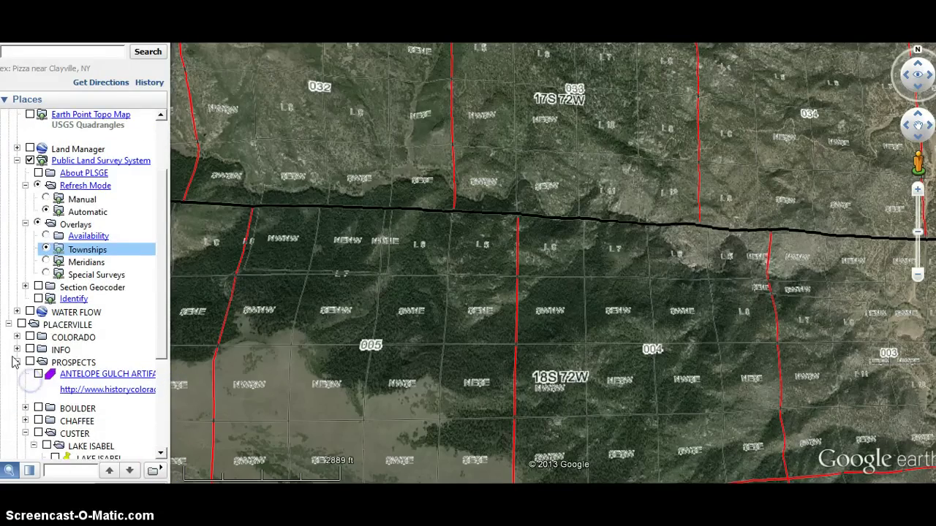
Expand the COLORADO, FREMONT and 06 0180S 0720W folders and turn on the display of all claims in 06 0180S 0720W
{"action": "left_click", "coordinate": [17, 340]}
{"action": "left_click", "coordinate": [162, 454]}
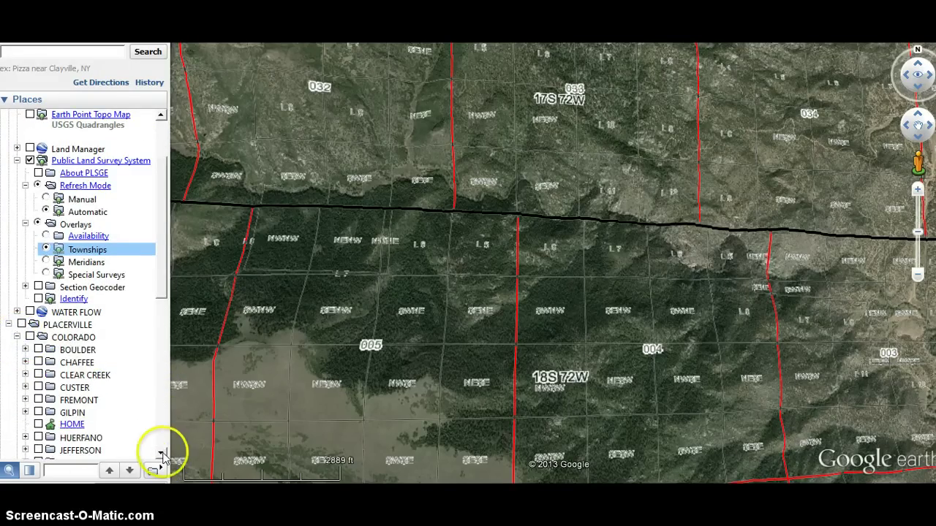
{"action": "left_click", "coordinate": [26, 291]}
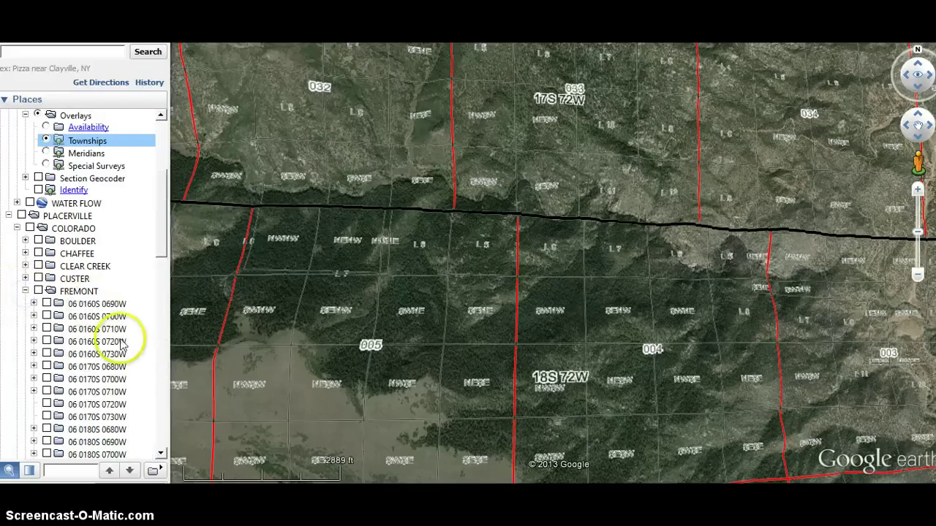
{"action": "left_click", "coordinate": [161, 454]}
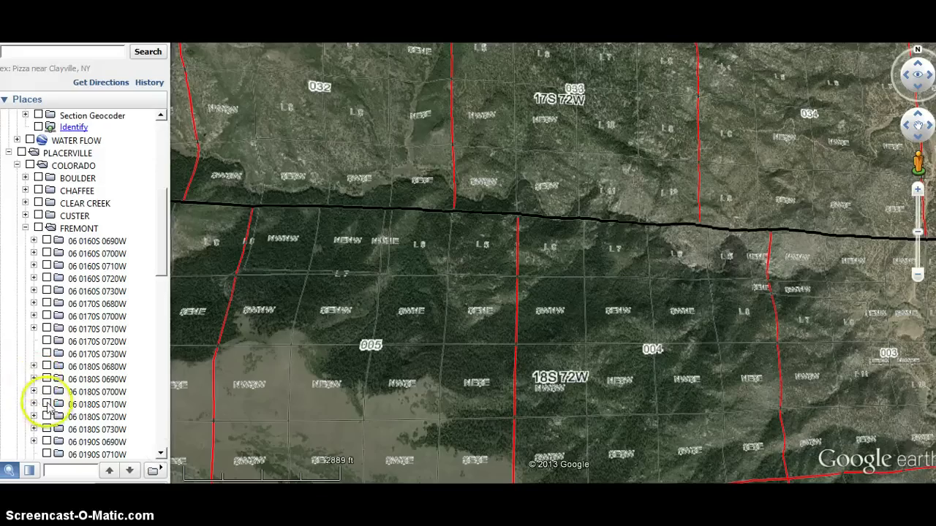
{"action": "left_click", "coordinate": [34, 417]}
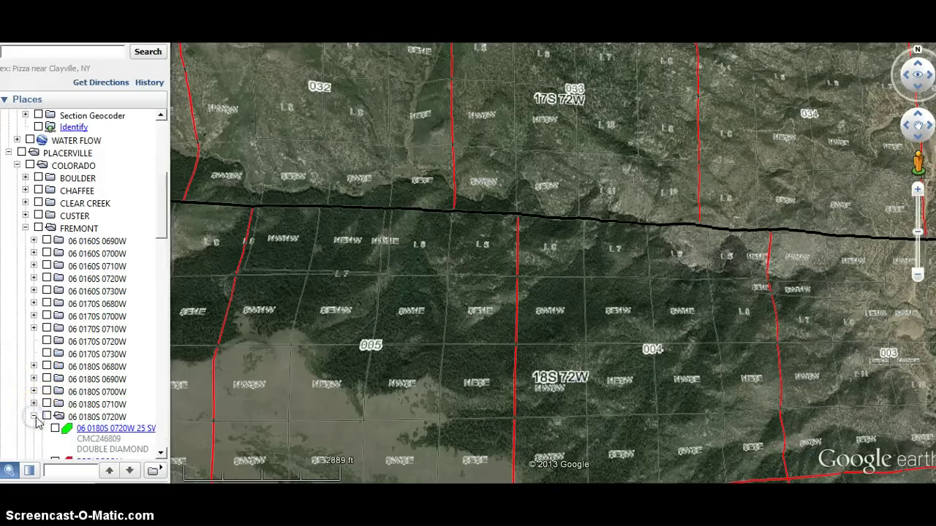
{"action": "left_click", "coordinate": [47, 416]}
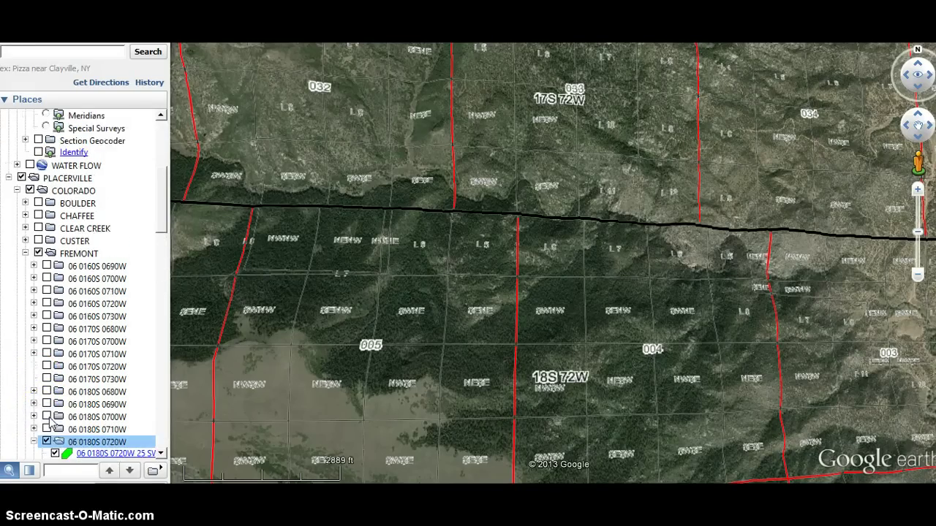
Go through the claims listed in the 06 0180S 0720W folder, from the DOUBLE DIAMOND entry down to KELLEY #1
{"action": "left_click_drag", "start_coordinate": [163, 218], "coordinate": [161, 285]}
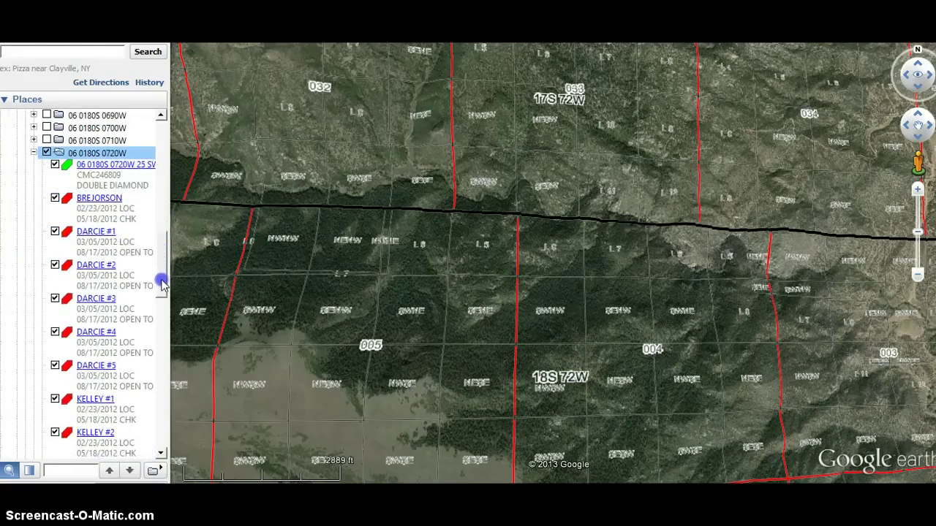
{"action": "left_click", "coordinate": [99, 183]}
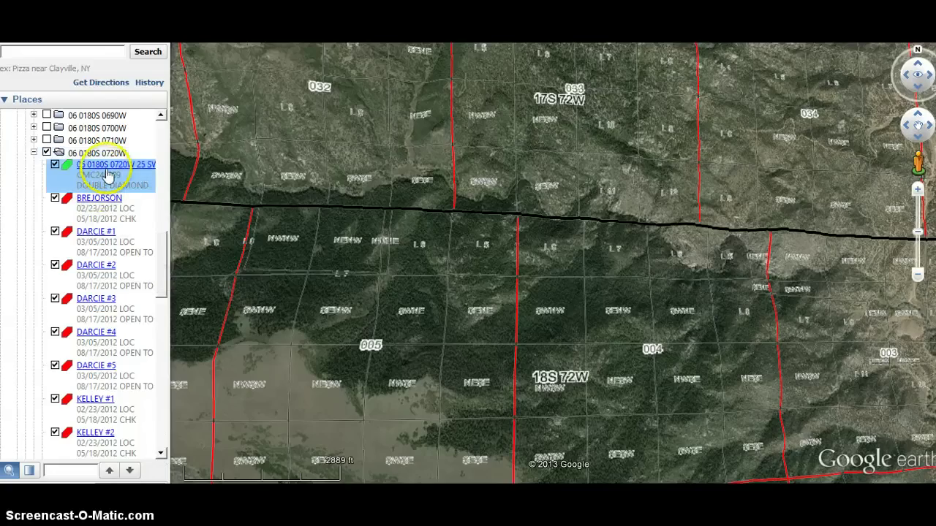
{"action": "left_click", "coordinate": [102, 203]}
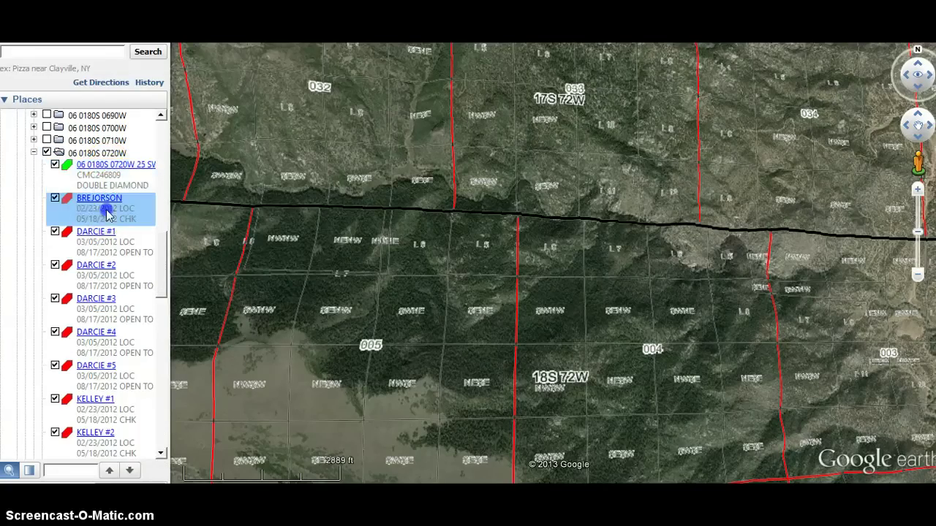
{"action": "left_click", "coordinate": [107, 254]}
{"action": "left_click", "coordinate": [108, 284]}
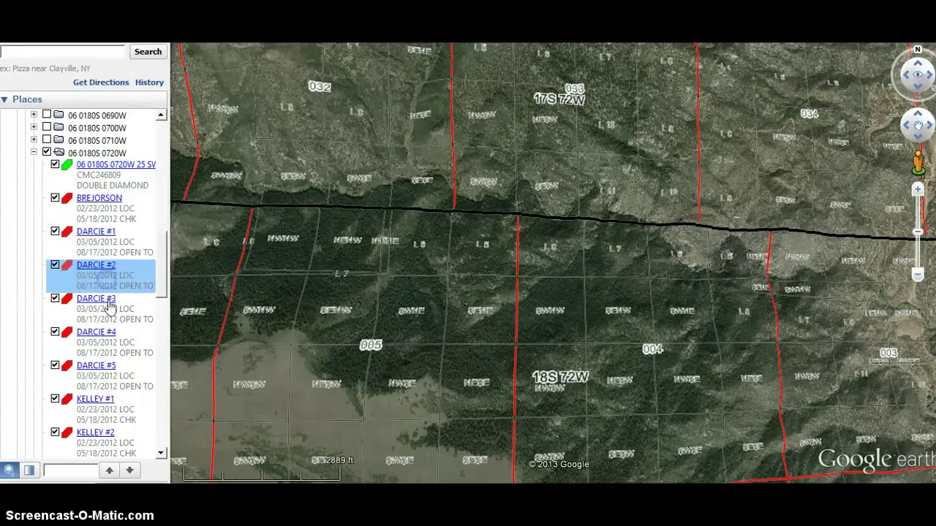
{"action": "left_click", "coordinate": [108, 310]}
{"action": "left_click", "coordinate": [111, 342]}
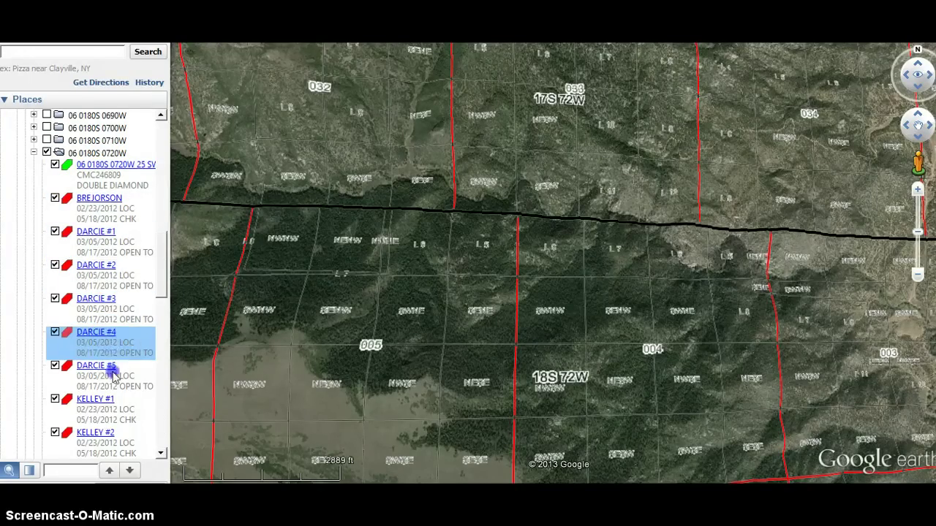
{"action": "left_click", "coordinate": [112, 374]}
{"action": "left_click", "coordinate": [114, 405]}
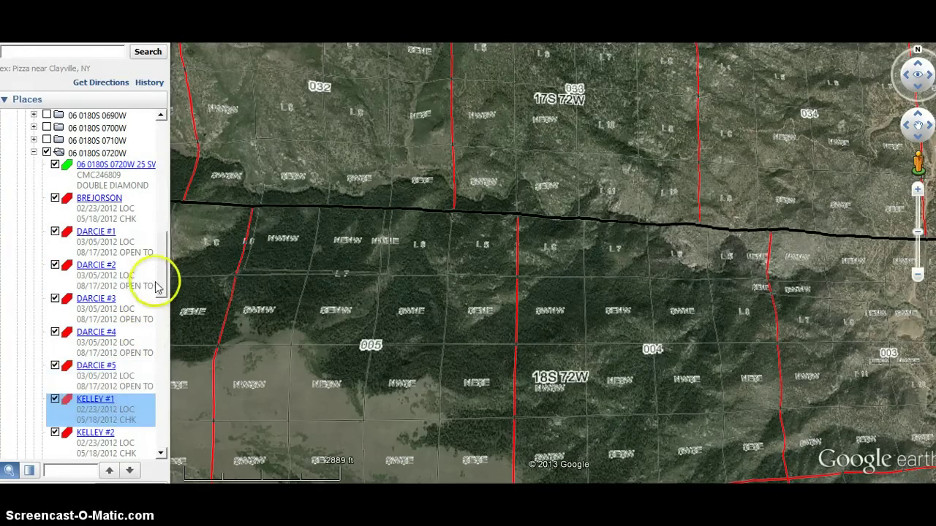
{"action": "mouse_move", "coordinate": [159, 271]}
{"action": "left_mouse_down"}
{"action": "mouse_move", "coordinate": [167, 330]}
{"action": "mouse_move", "coordinate": [168, 274]}
{"action": "left_mouse_up"}
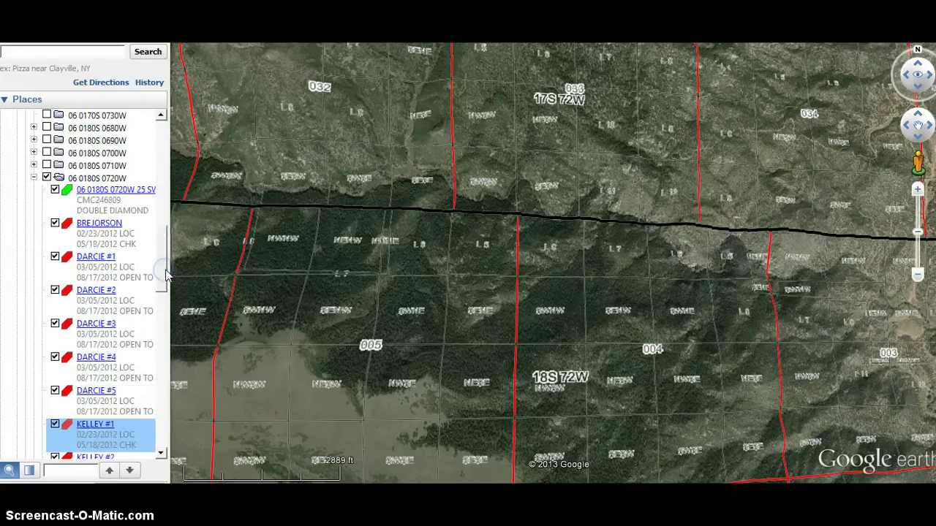
Fly to the 06 0180S 0720W claims, collapse their folder and examine the red claims along Highway 50 from overhead
{"action": "double_click", "coordinate": [94, 179]}
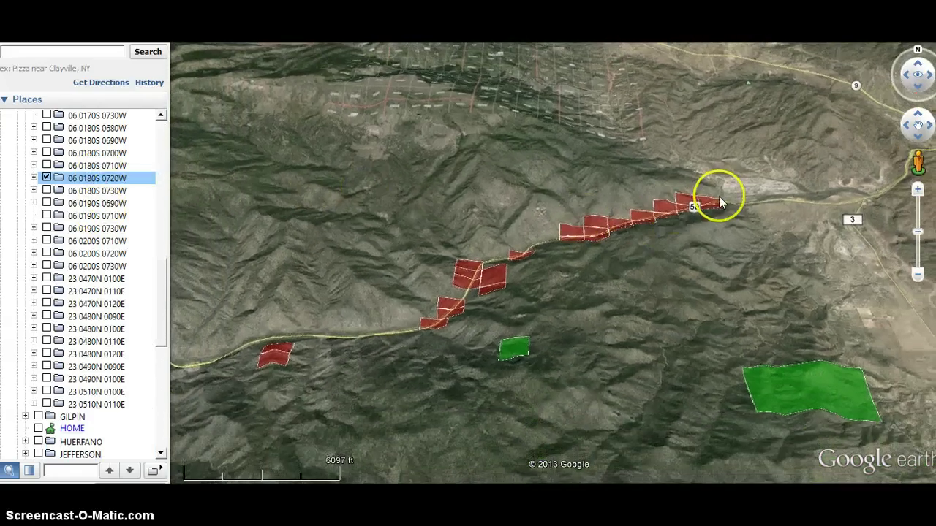
{"action": "left_click", "coordinate": [675, 232]}
{"action": "scroll", "coordinate": [675, 233], "scroll_direction": "up", "scroll_amount": 5}
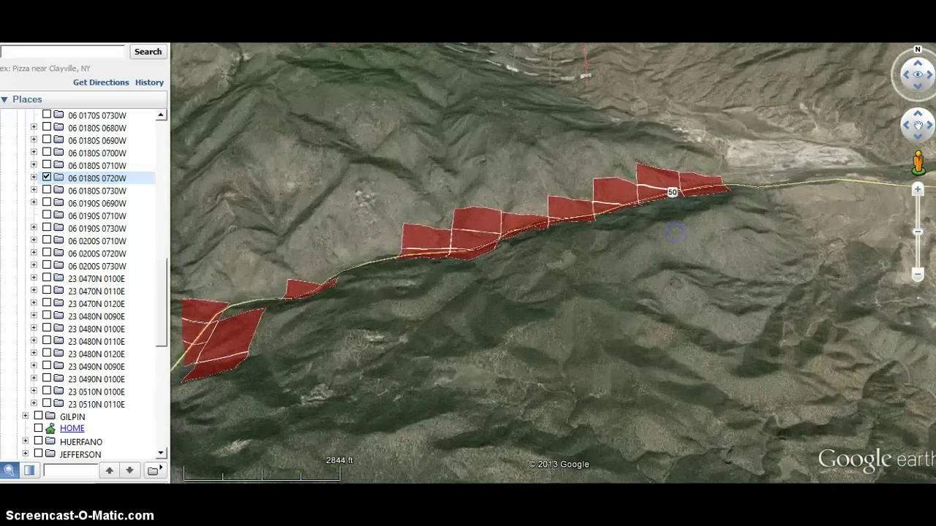
{"action": "scroll", "coordinate": [674, 219], "scroll_direction": "down", "scroll_amount": 2}
{"action": "scroll", "coordinate": [674, 220], "scroll_direction": "down", "scroll_amount": 2}
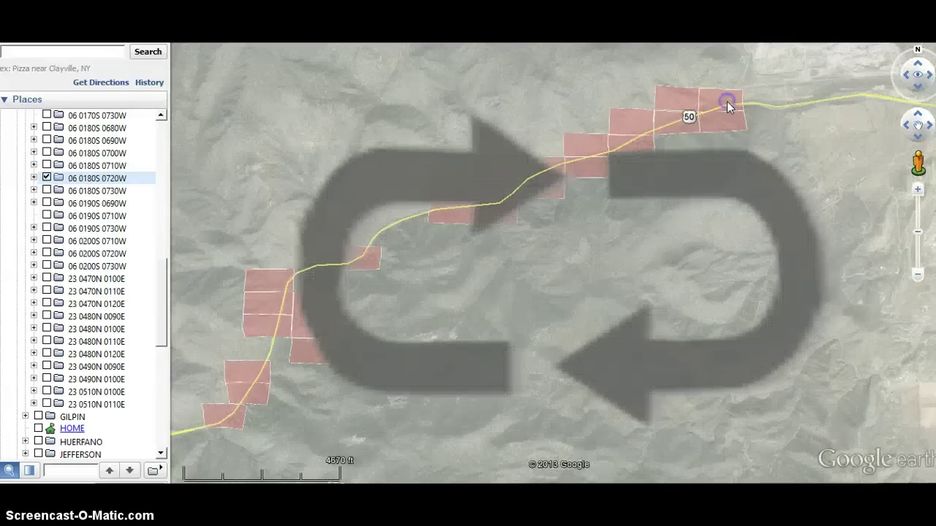
Read the claim details of DARCIE #4 and DARCIE #5 in section 014, closing each description
{"action": "left_click", "coordinate": [728, 106]}
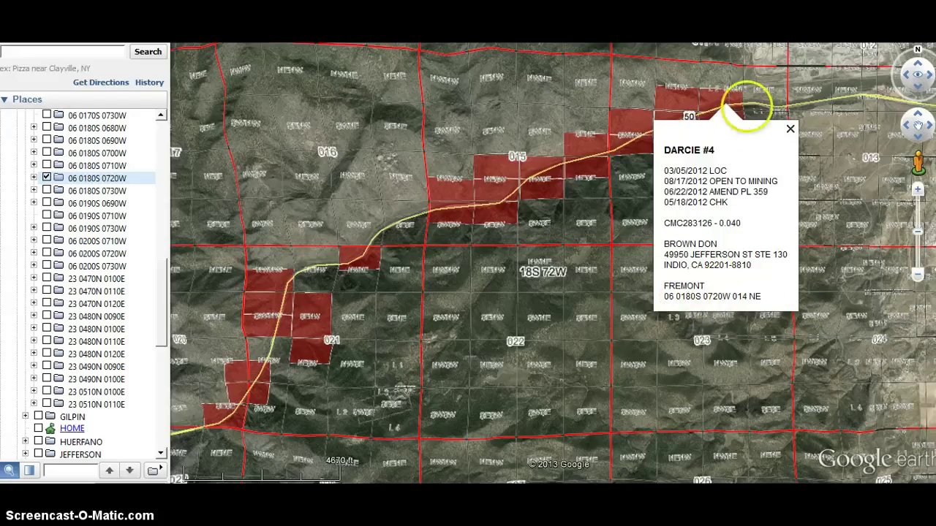
{"action": "left_click", "coordinate": [765, 88]}
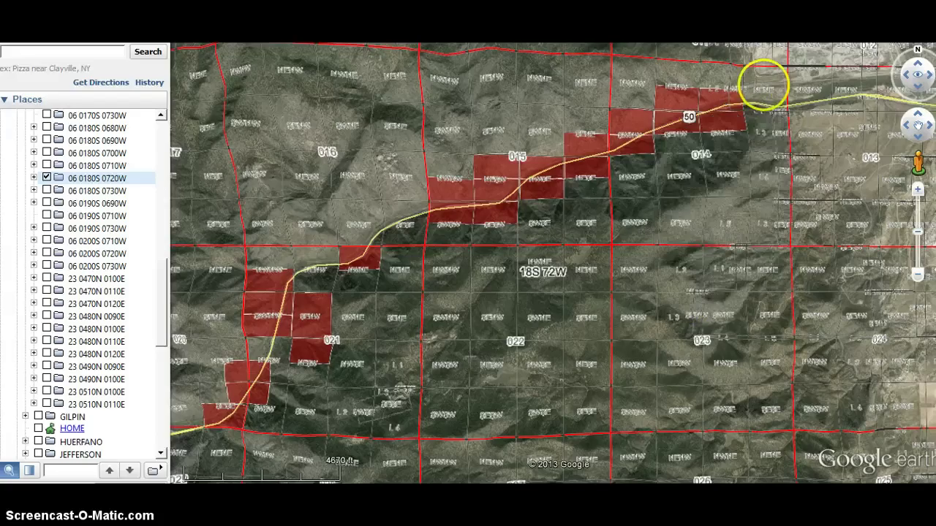
{"action": "left_click", "coordinate": [714, 128]}
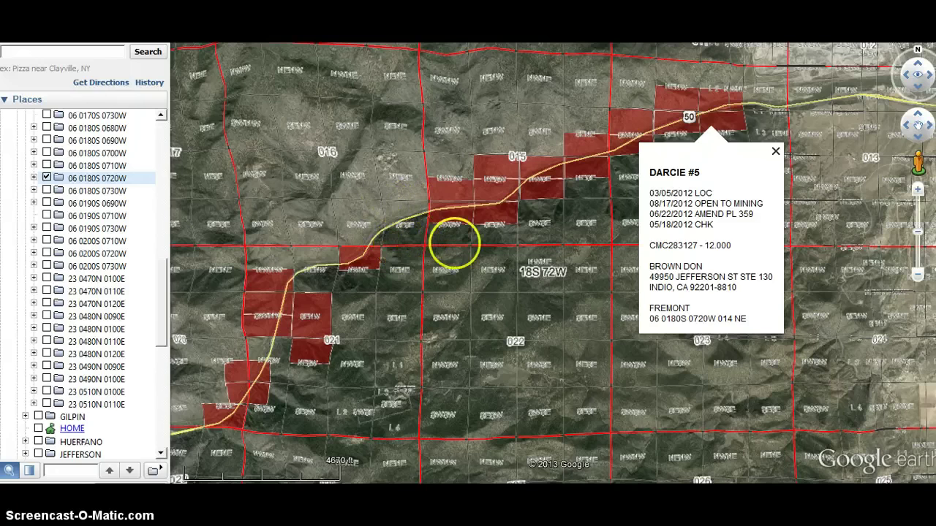
{"action": "left_click", "coordinate": [483, 271]}
Read the details of the small green placer claim in section 028 and examine its location up close
{"action": "scroll", "coordinate": [481, 272], "scroll_direction": "down", "scroll_amount": 2}
{"action": "scroll", "coordinate": [481, 272], "scroll_direction": "down", "scroll_amount": 3}
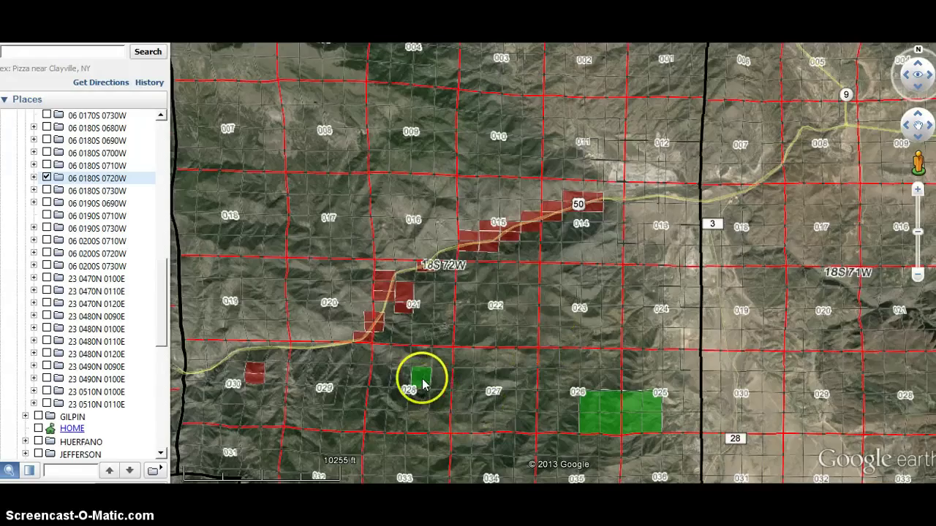
{"action": "left_click", "coordinate": [423, 385]}
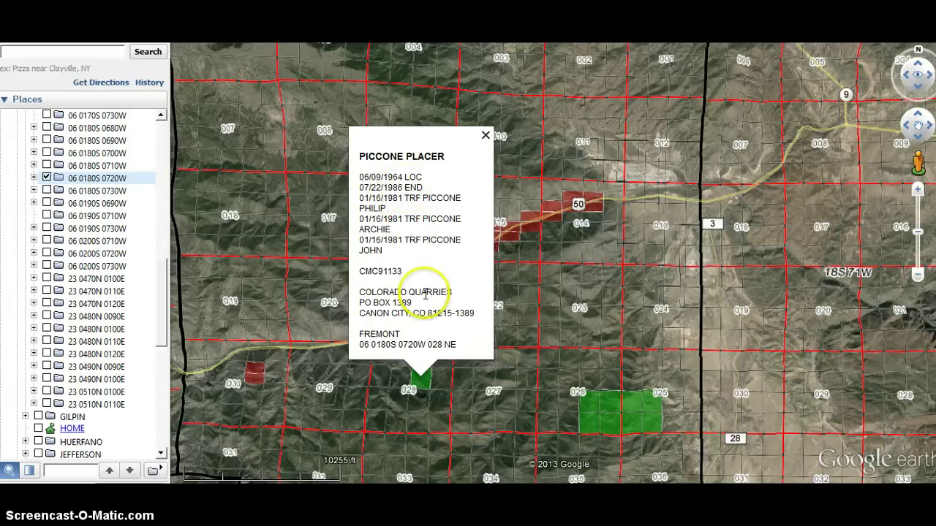
{"action": "left_click", "coordinate": [437, 382]}
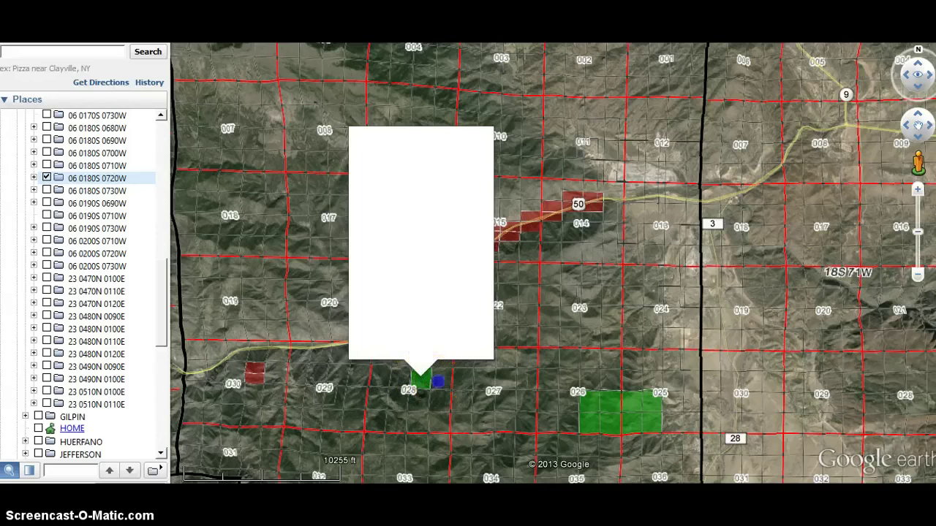
{"action": "double_click", "coordinate": [438, 382]}
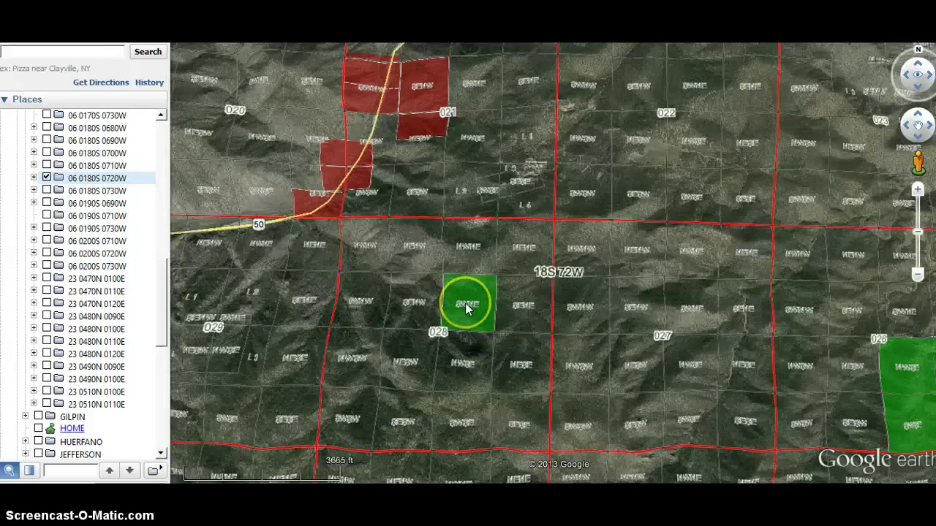
{"action": "left_click", "coordinate": [465, 304]}
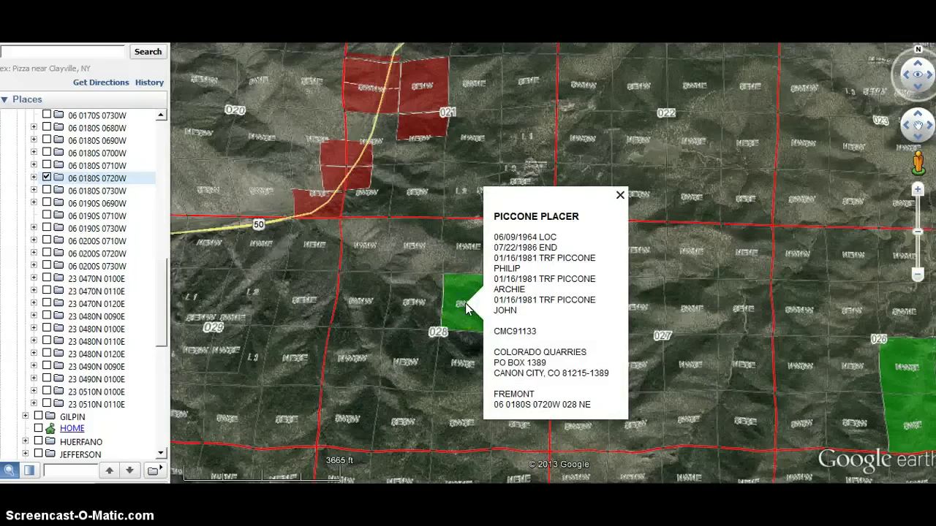
{"action": "left_click", "coordinate": [465, 304]}
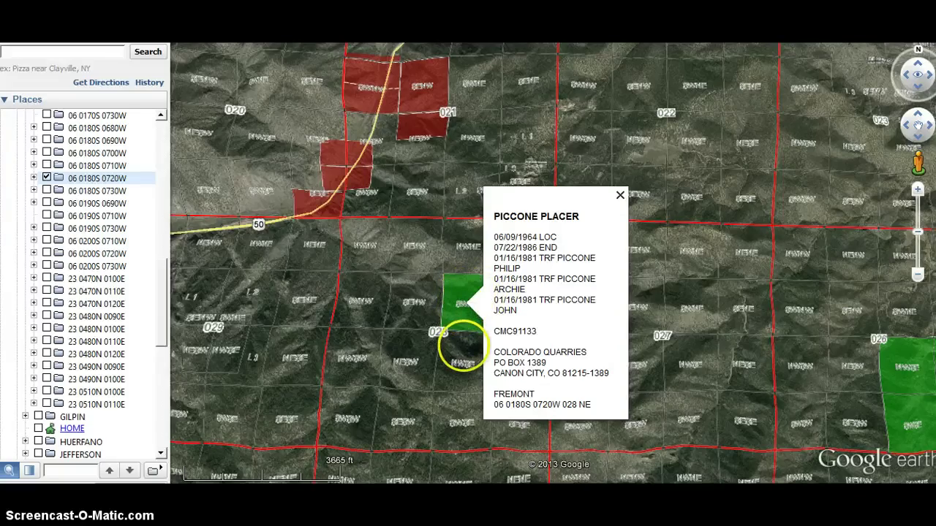
{"action": "left_click", "coordinate": [463, 345]}
{"action": "left_click", "coordinate": [466, 307]}
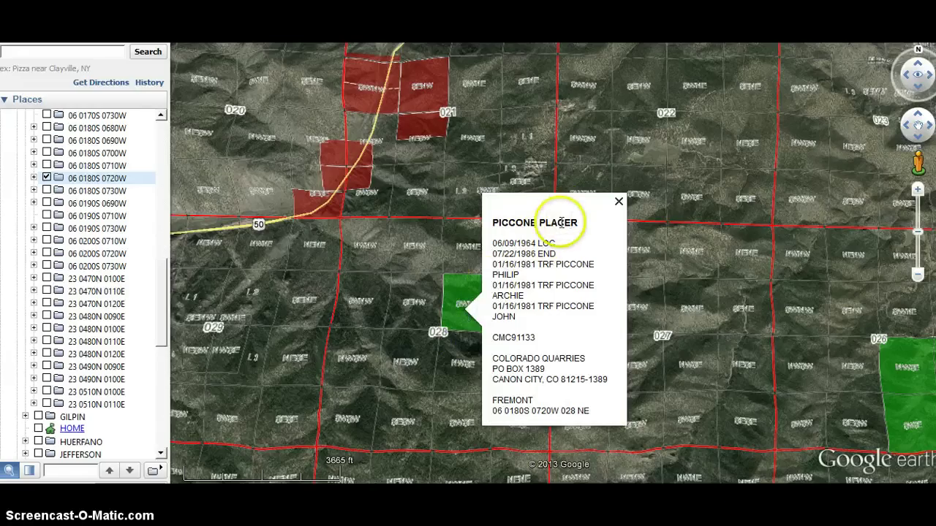
{"action": "left_click", "coordinate": [458, 362]}
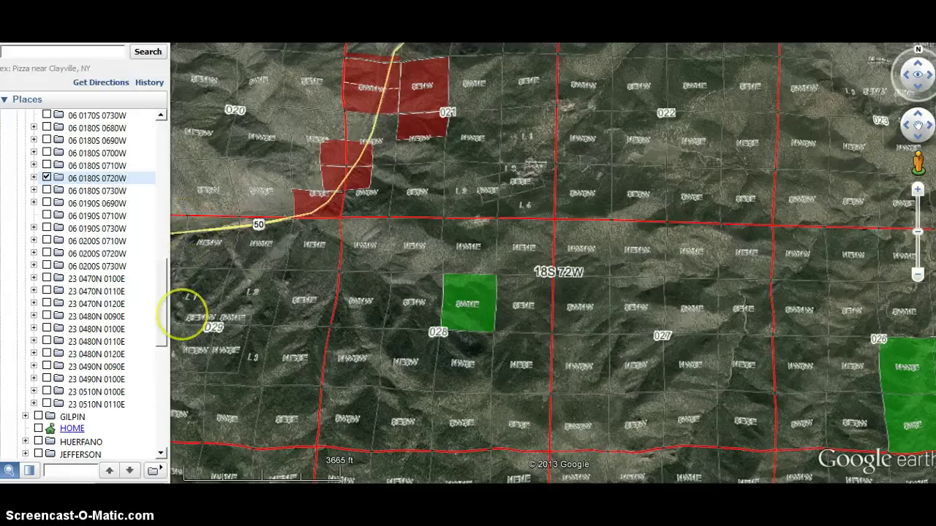
Collapse the FREMONT folder and select the Public Land Survey System layer under MAPS in the saved places
{"action": "left_click_drag", "start_coordinate": [163, 313], "coordinate": [162, 227]}
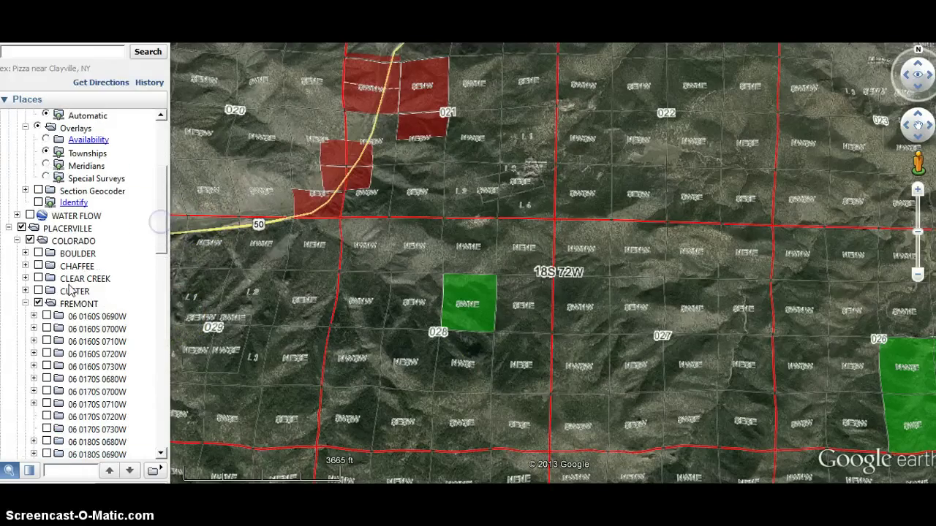
{"action": "left_click", "coordinate": [25, 303]}
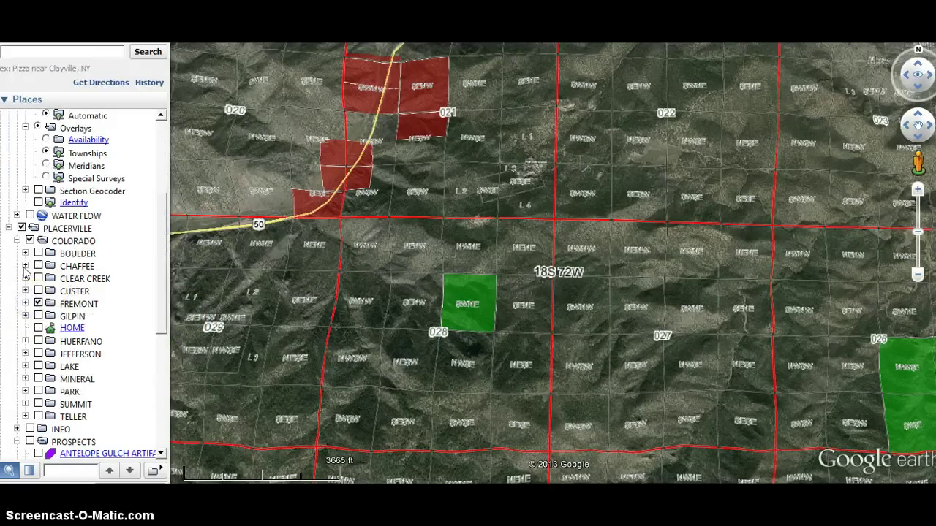
{"action": "left_click_drag", "start_coordinate": [161, 242], "coordinate": [158, 181]}
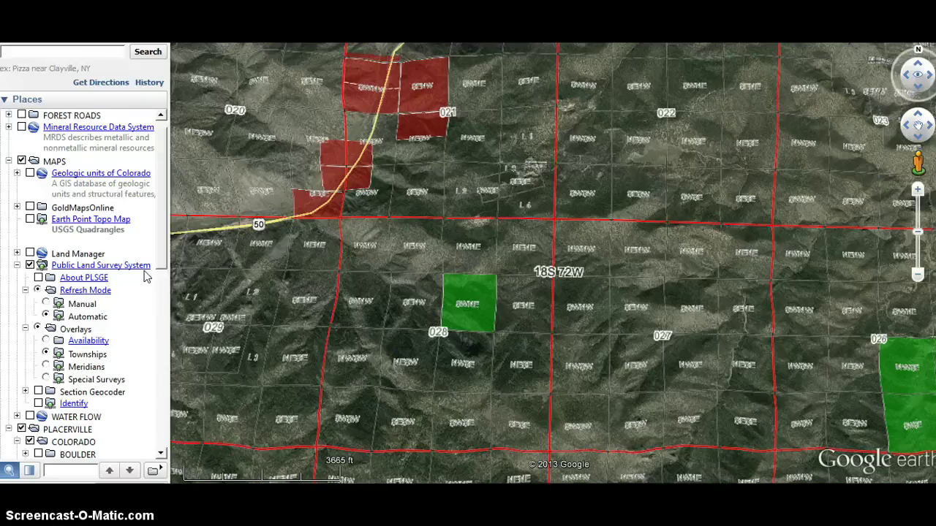
{"action": "left_click", "coordinate": [113, 267]}
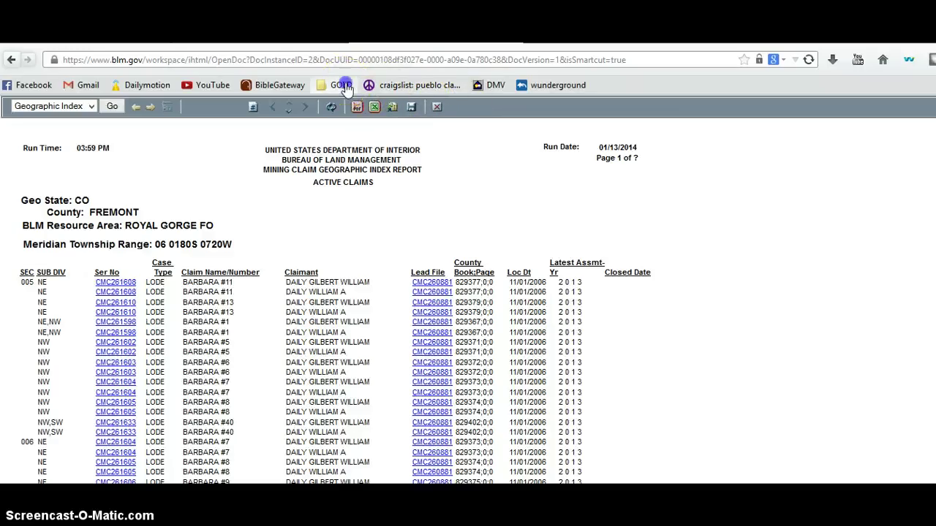
Switch to the browser, revisit the BLM report criteria and return to the active claims report for 06 0180S 0720W
{"action": "left_click", "coordinate": [345, 88]}
{"action": "left_click", "coordinate": [356, 167]}
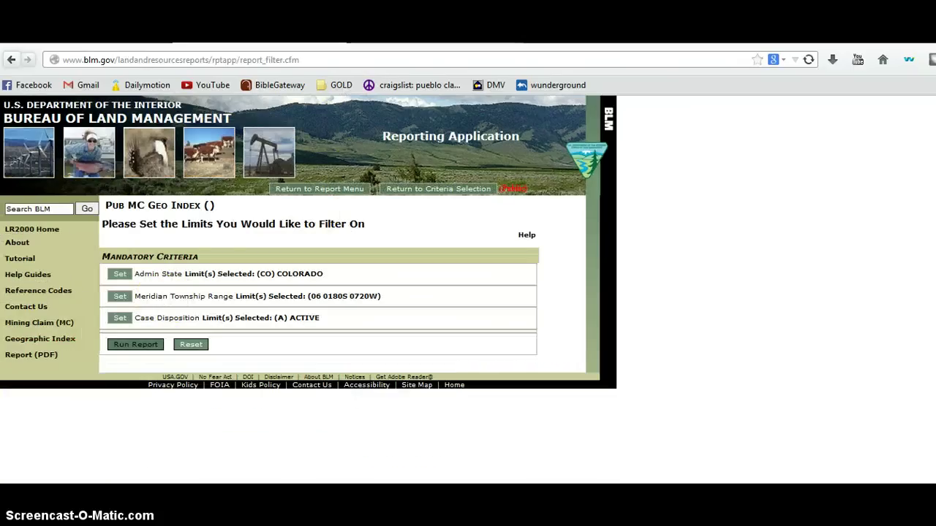
{"action": "left_click", "coordinate": [137, 345]}
{"action": "left_click", "coordinate": [520, 305]}
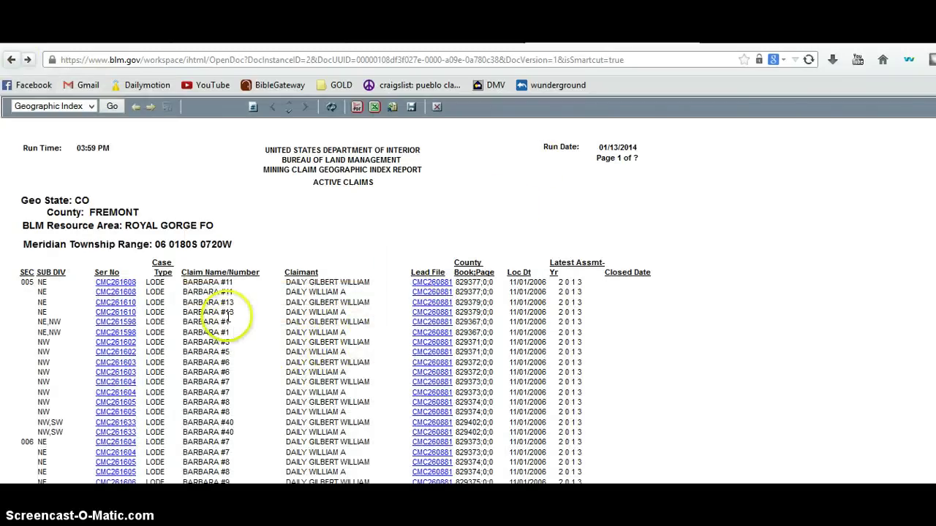
Open the Serial Register Page of the BARBARA #11 lode claim in section 005 and review its full record
{"action": "left_click", "coordinate": [114, 286]}
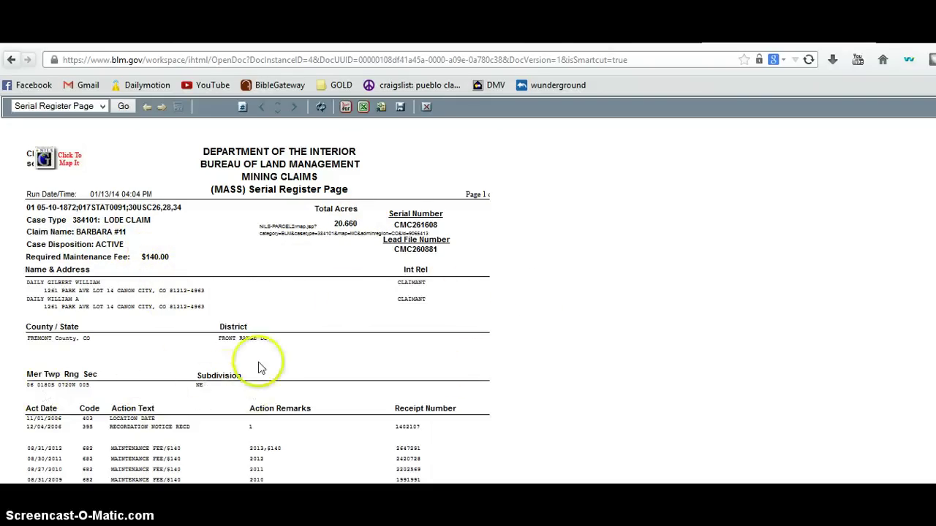
{"action": "scroll", "coordinate": [468, 290], "scroll_direction": "down", "scroll_amount": 5}
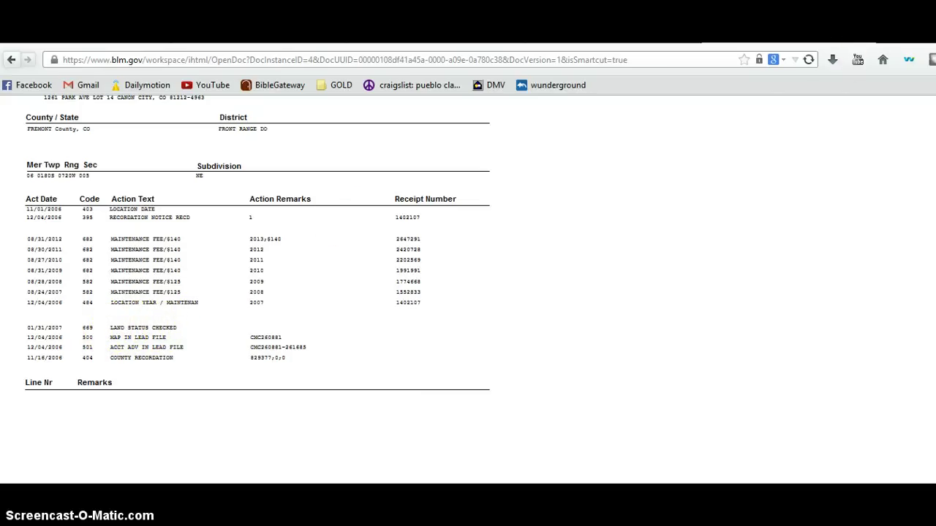
{"action": "scroll", "coordinate": [548, 245], "scroll_direction": "up", "scroll_amount": 5}
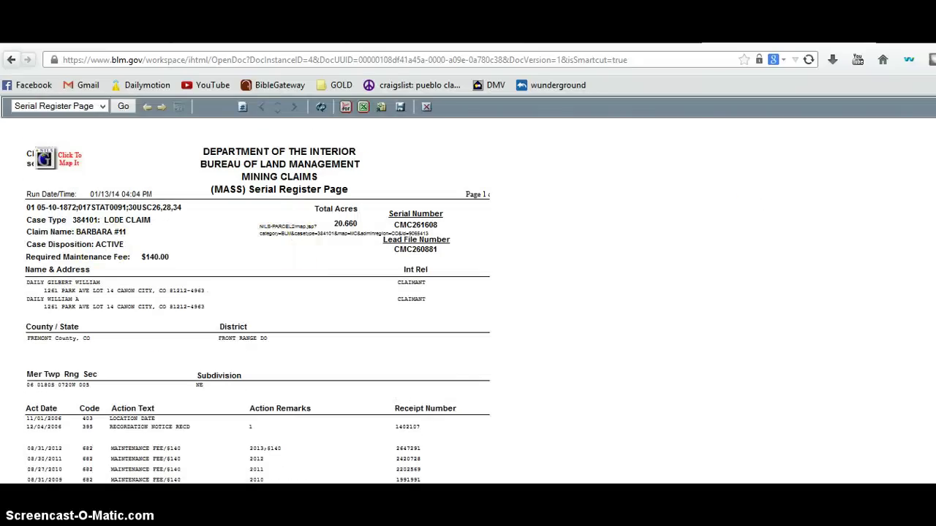
Copy the BARBARA #11 record text from the case type down to the county recordation entry
{"action": "left_click_drag", "start_coordinate": [25, 214], "coordinate": [296, 228]}
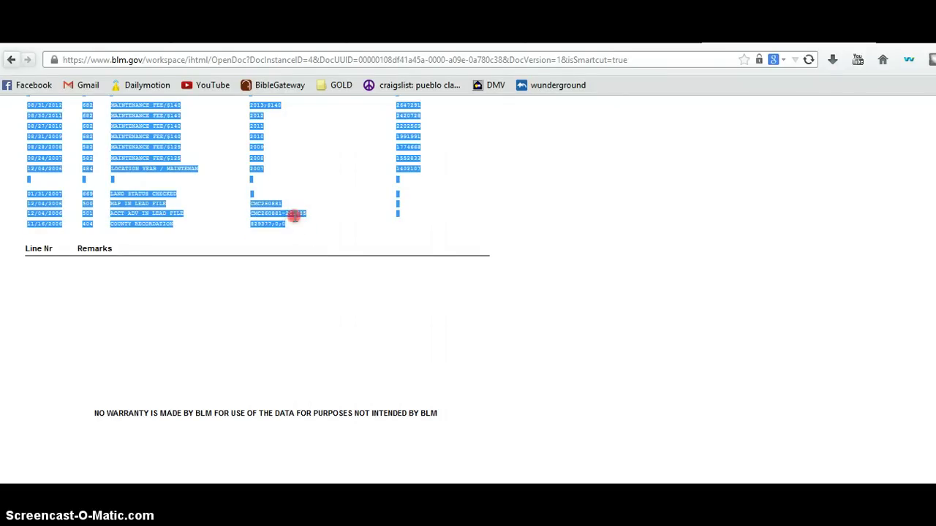
{"action": "right_click", "coordinate": [294, 218]}
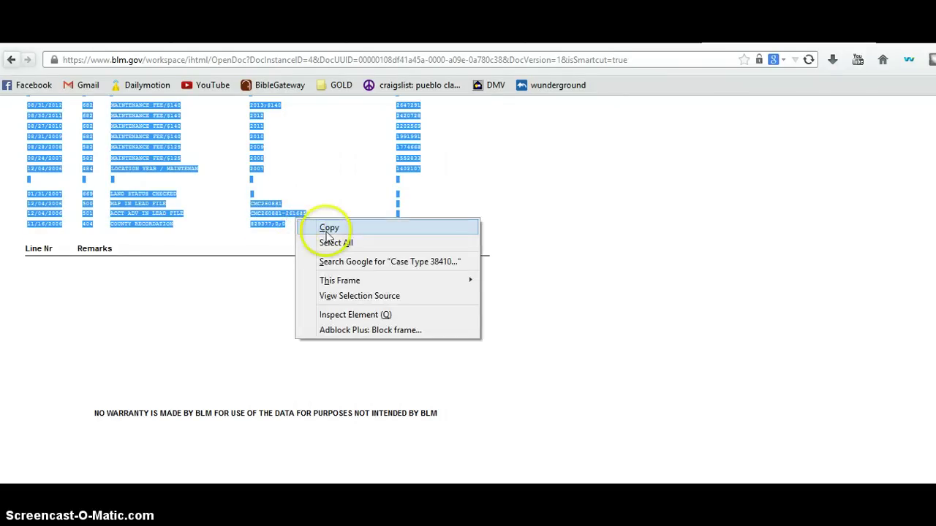
{"action": "left_click", "coordinate": [327, 226]}
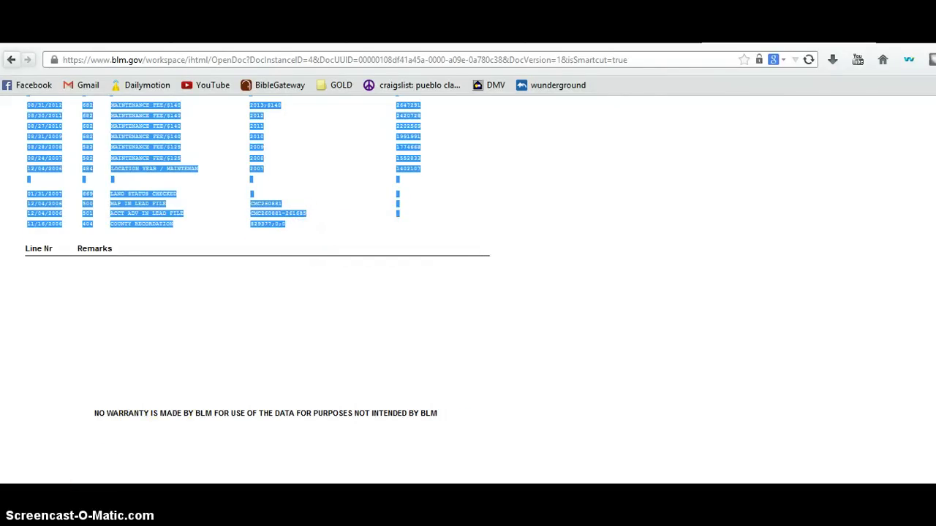
Switch to Google Earth and draw a four-cornered polygon over the south half of the SENE block in section 028, beside the green parcel
{"action": "key", "text": "alt+Tab"}
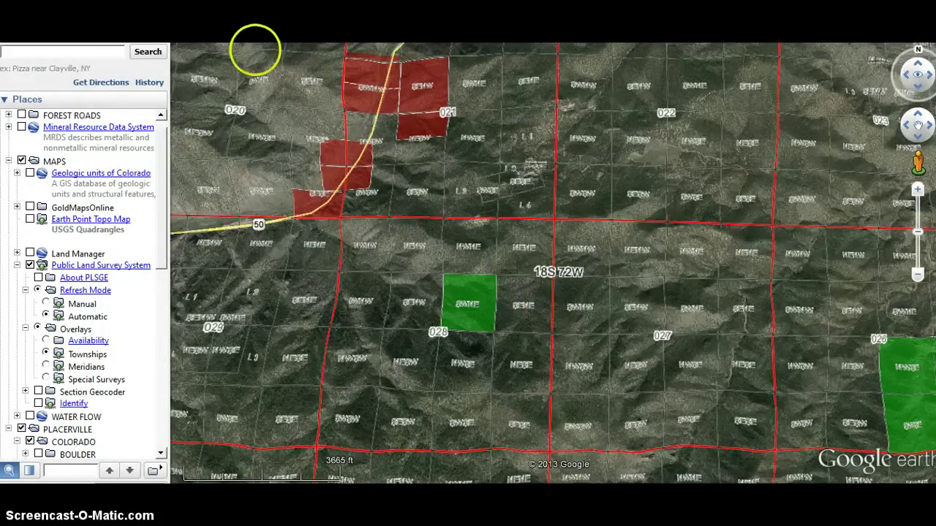
{"action": "key", "text": "ctrl+shift+g"}
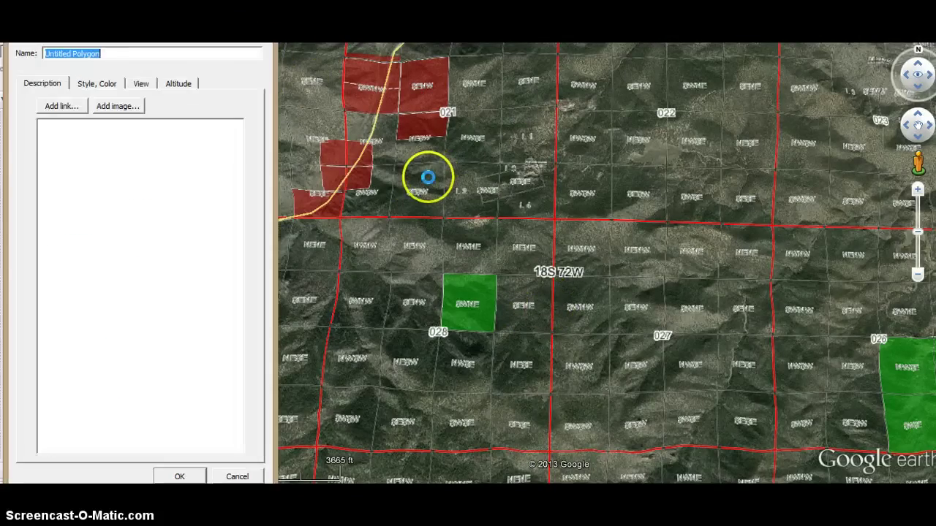
{"action": "left_click", "coordinate": [498, 307]}
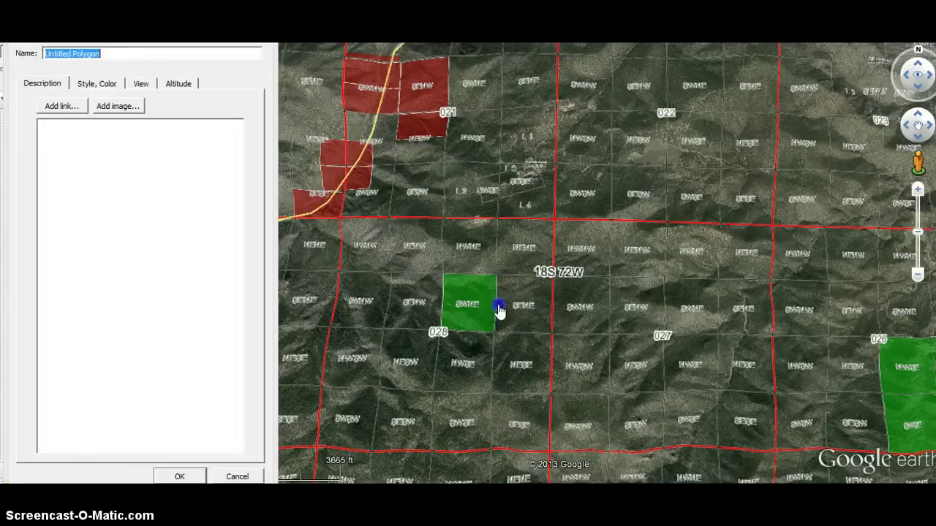
{"action": "left_click", "coordinate": [552, 303]}
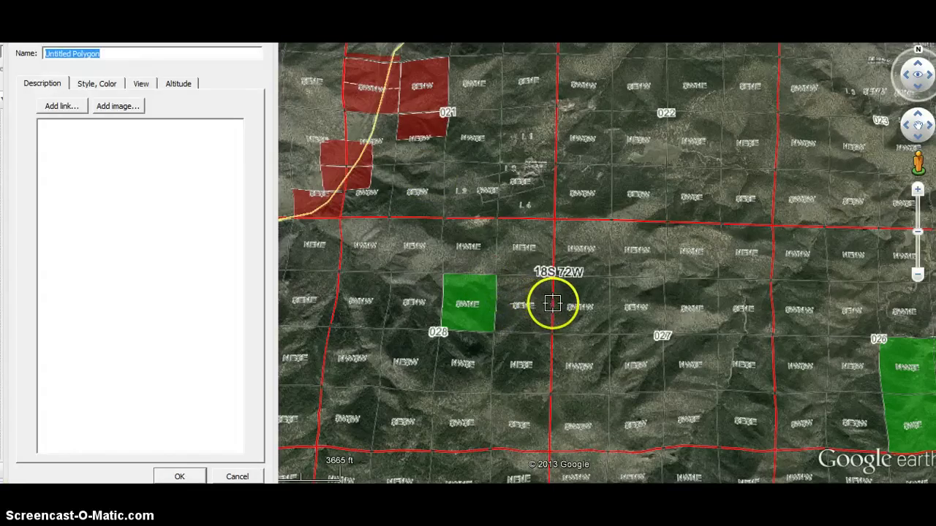
{"action": "left_click", "coordinate": [552, 335]}
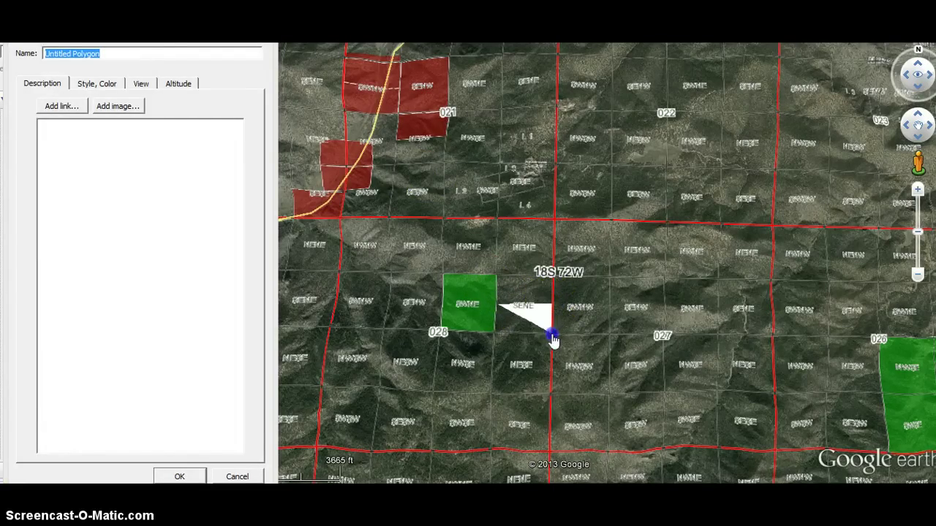
{"action": "left_click", "coordinate": [493, 334]}
{"action": "left_click", "coordinate": [495, 334]}
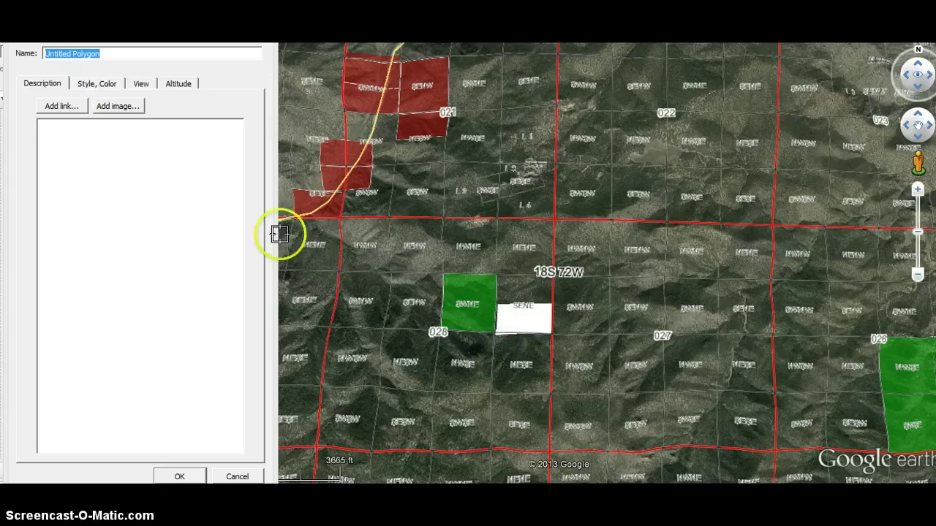
Paste the copied claim record into the polygon's description and move the claim name BARBARA #11 from it into the polygon's name
{"action": "left_click", "coordinate": [114, 164]}
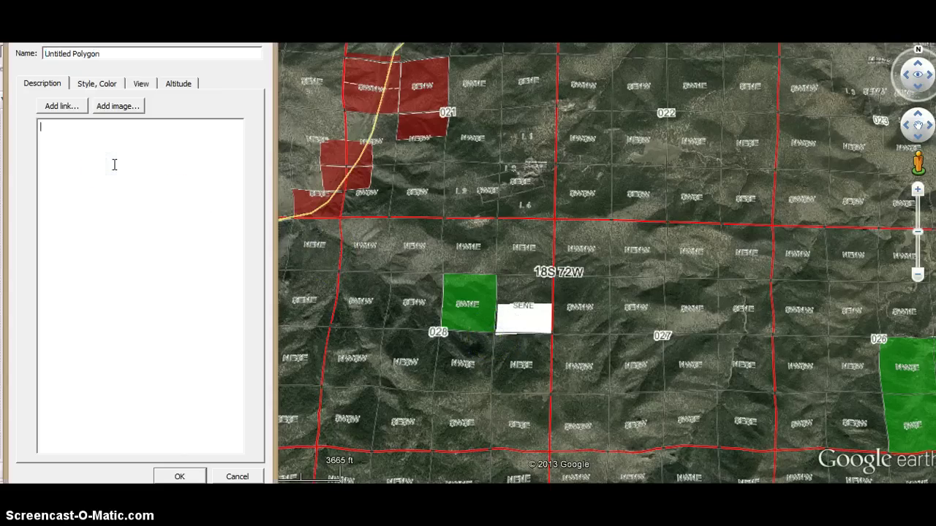
{"action": "key", "text": "ctrl+v"}
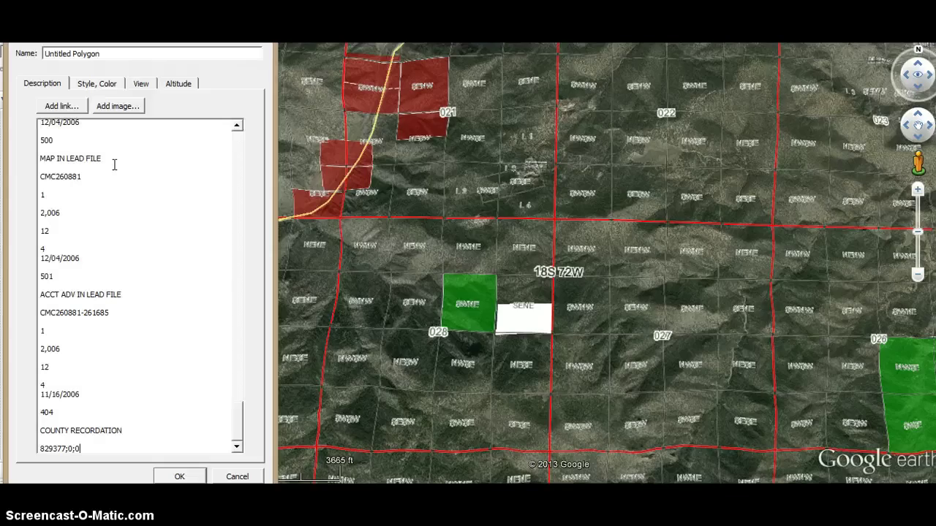
{"action": "scroll", "coordinate": [214, 300], "scroll_direction": "up", "scroll_amount": 1}
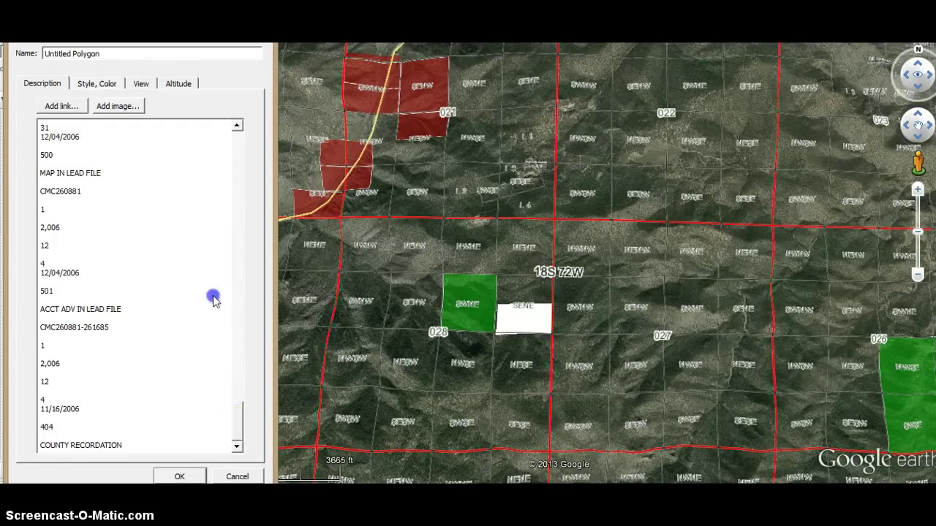
{"action": "scroll", "coordinate": [213, 299], "scroll_direction": "up", "scroll_amount": 20}
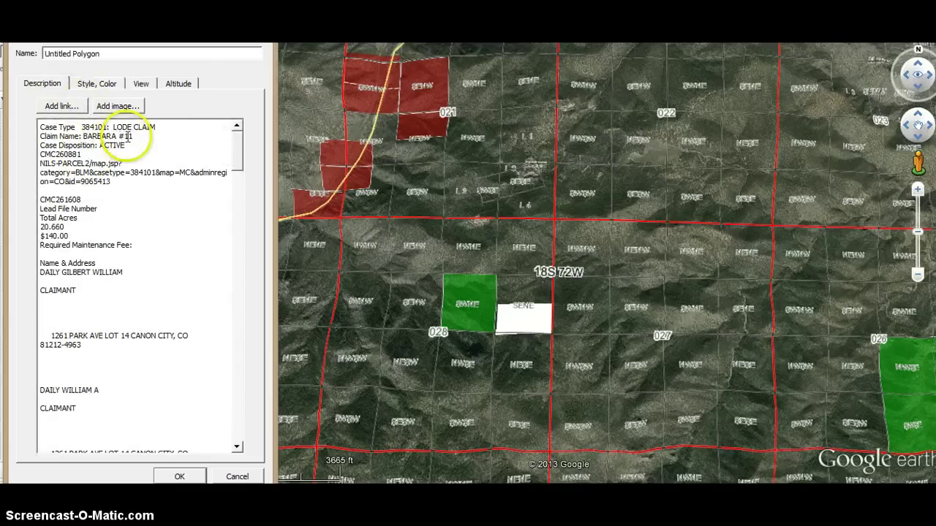
{"action": "left_click_drag", "start_coordinate": [133, 137], "coordinate": [114, 136]}
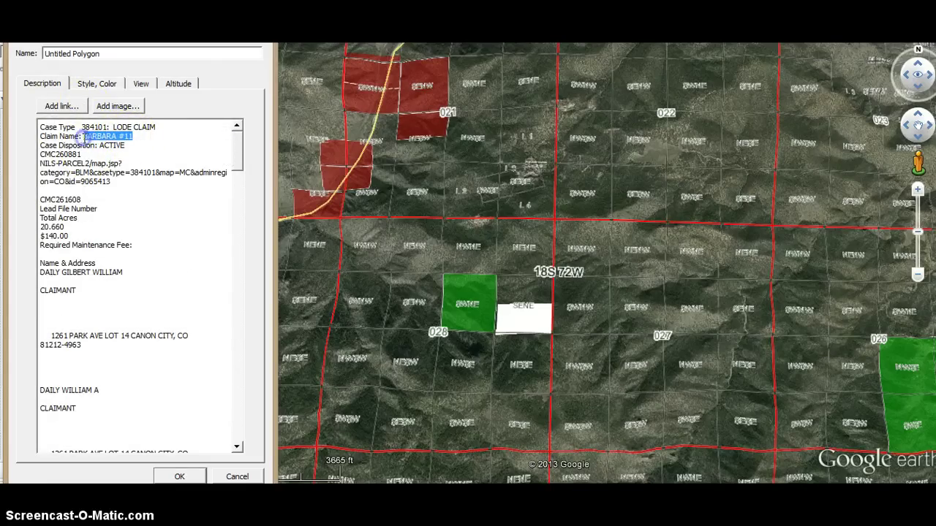
{"action": "key", "text": "ctrl+x"}
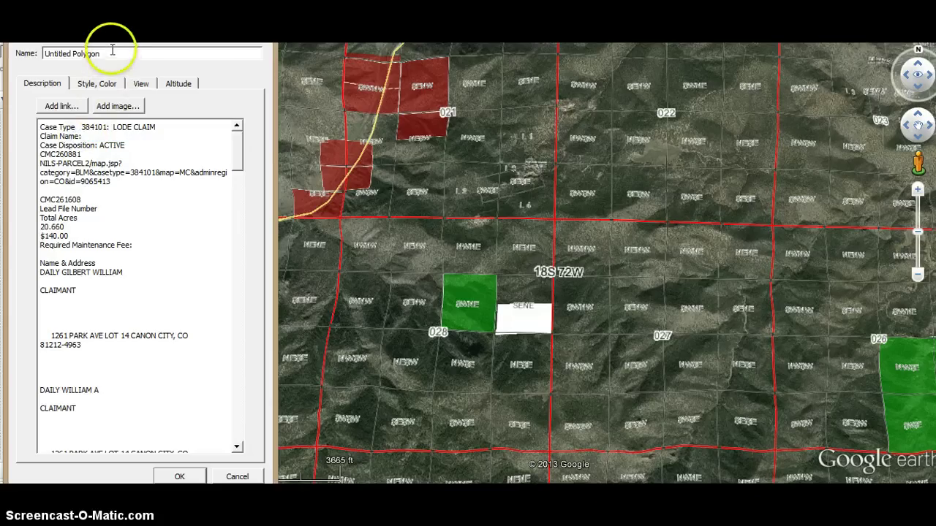
{"action": "triple_click", "coordinate": [109, 53]}
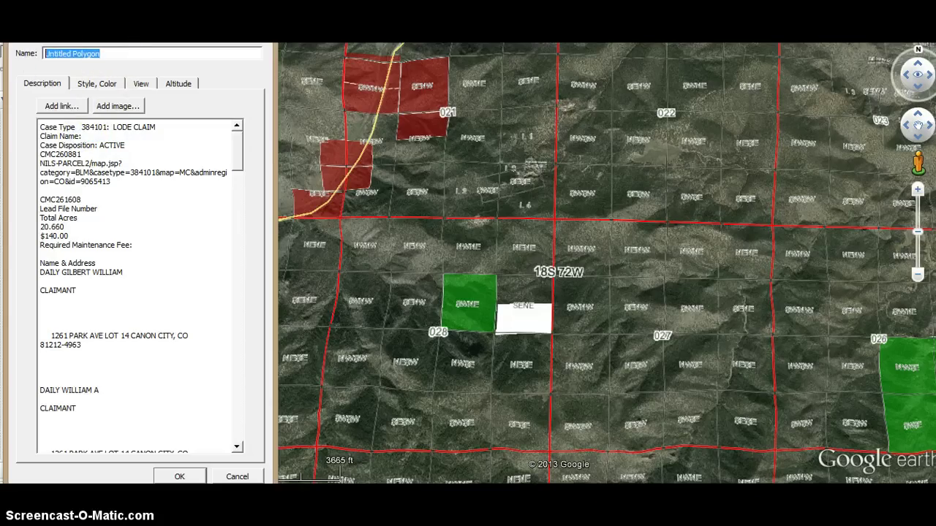
Give the BARBARA #11 polygon a red area fill at 50% opacity and save it
{"action": "left_click", "coordinate": [101, 84]}
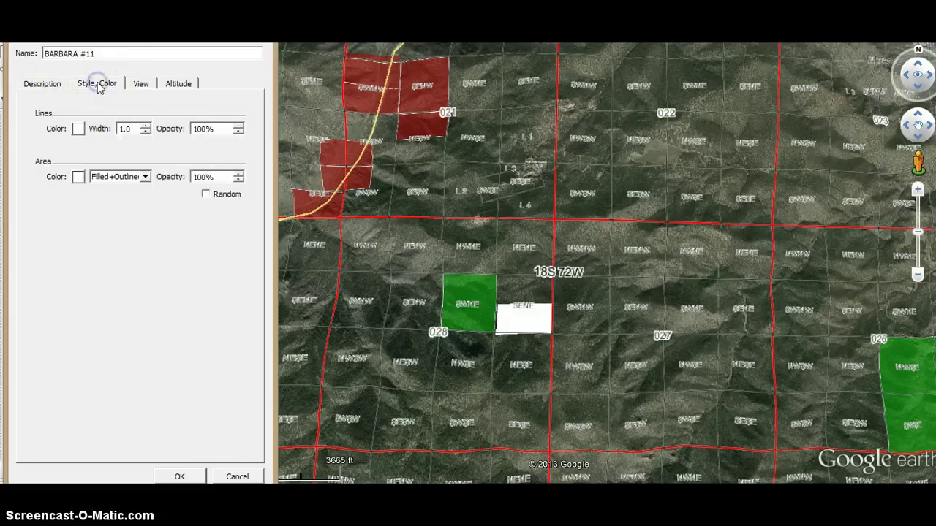
{"action": "left_click", "coordinate": [78, 177]}
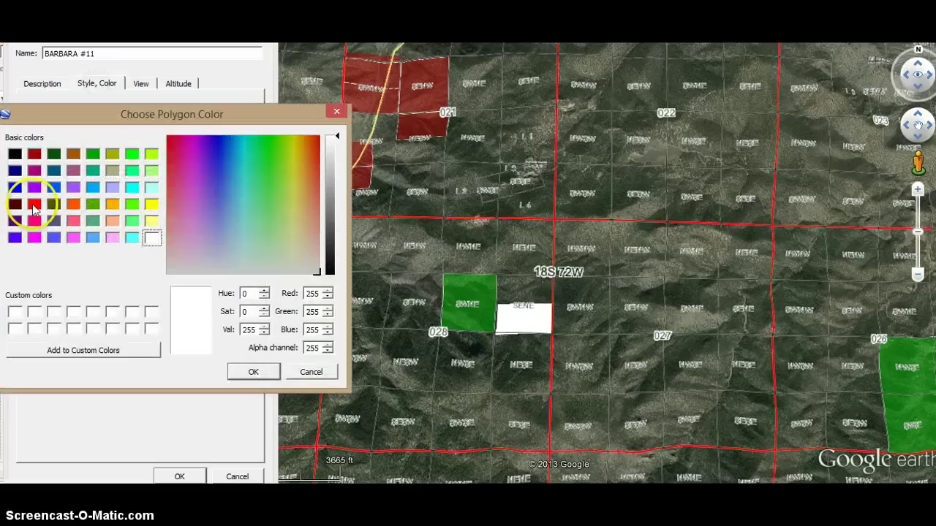
{"action": "left_click", "coordinate": [34, 205]}
{"action": "left_click", "coordinate": [256, 372]}
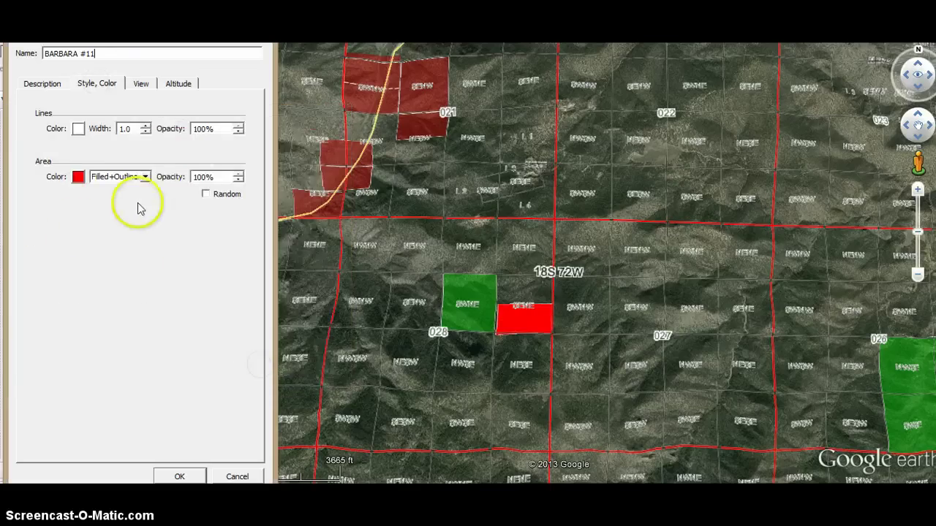
{"action": "left_click_drag", "start_coordinate": [221, 178], "coordinate": [125, 186]}
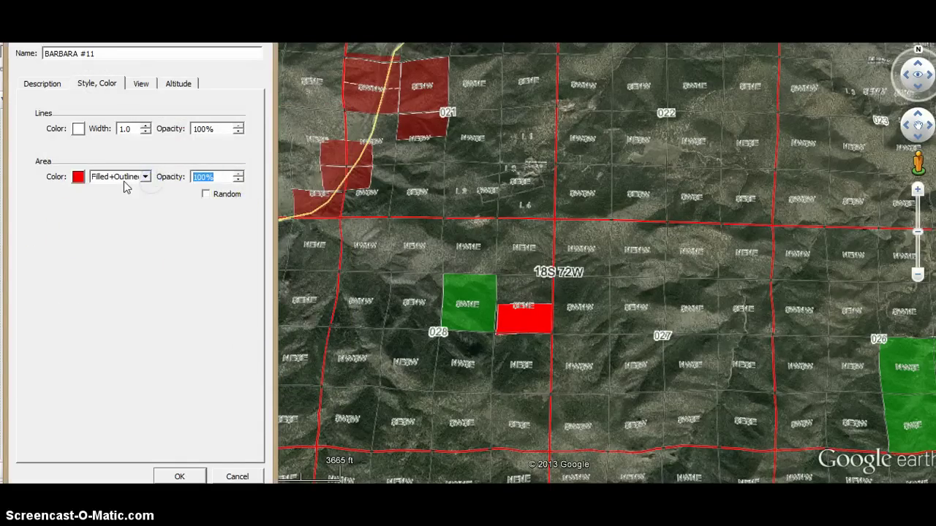
{"action": "type", "text": "50"}
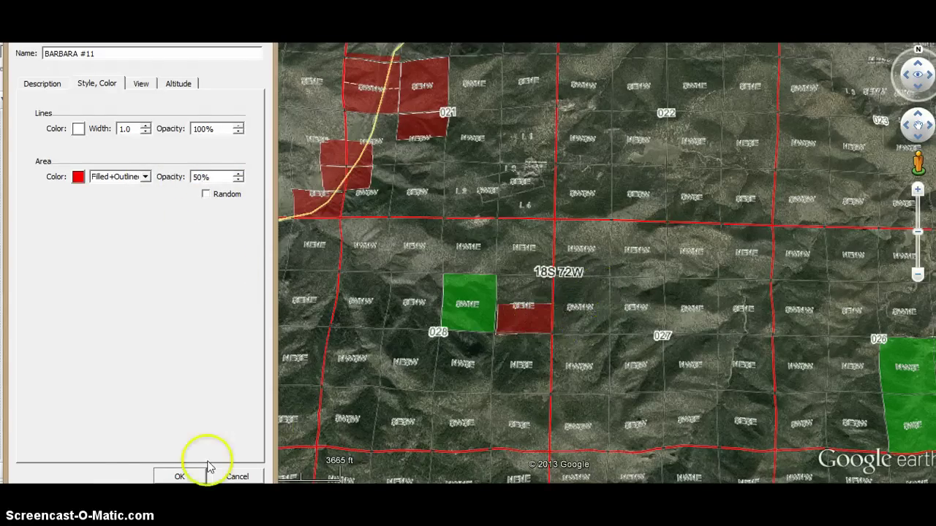
{"action": "left_click", "coordinate": [178, 476]}
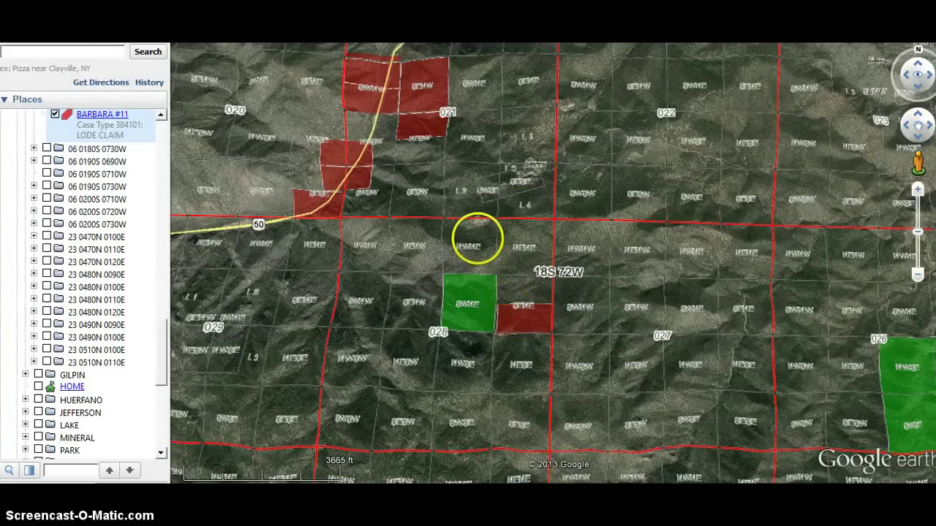
View the mapped claims across the whole 18S 72W township and return to the MAPS layers in the saved places
{"action": "scroll", "coordinate": [487, 217], "scroll_direction": "down", "scroll_amount": 3}
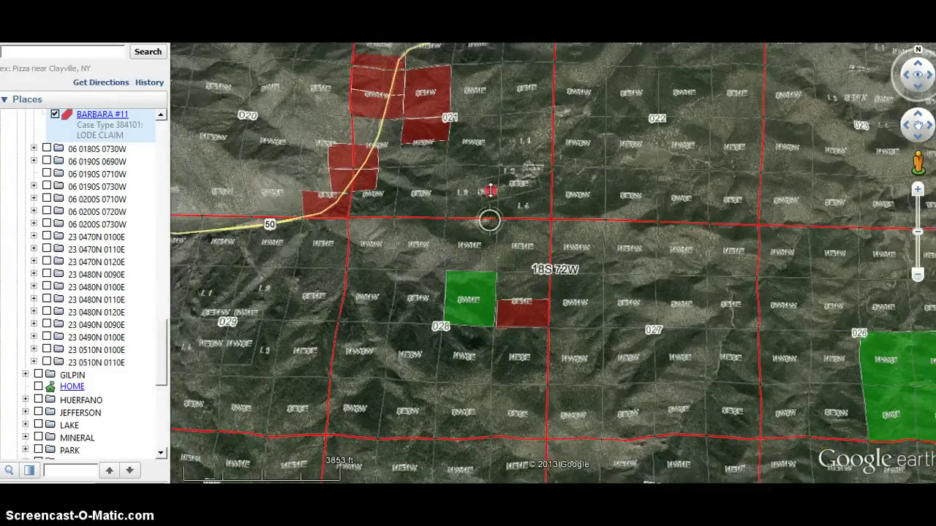
{"action": "scroll", "coordinate": [490, 220], "scroll_direction": "down", "scroll_amount": 5}
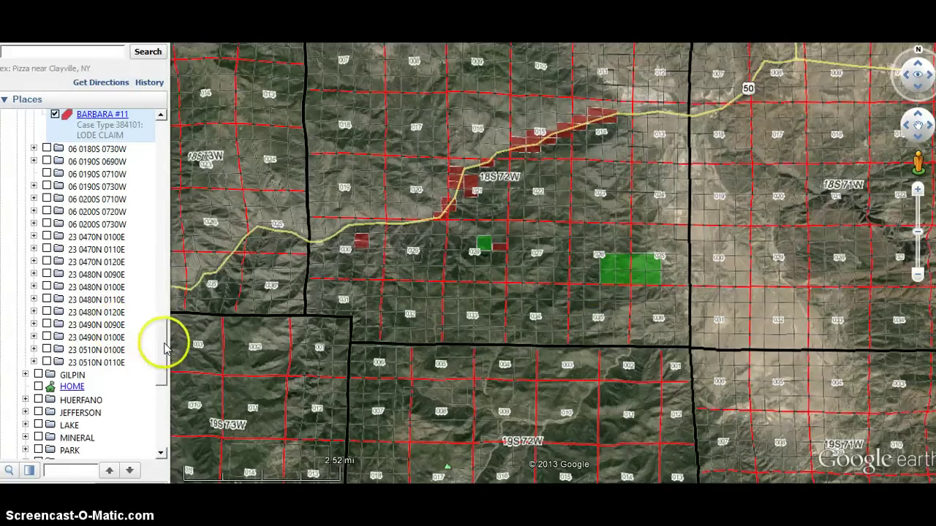
{"action": "left_click_drag", "start_coordinate": [161, 340], "coordinate": [146, 132]}
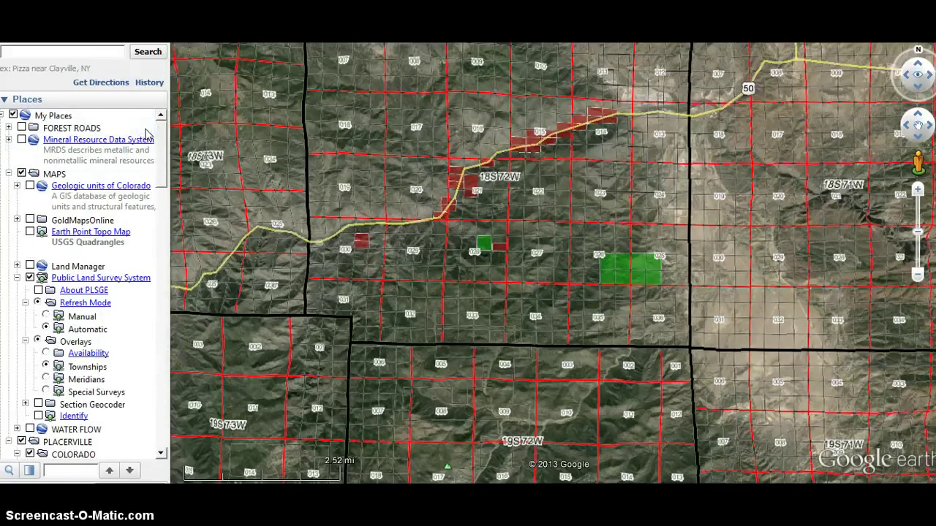
{"action": "left_click", "coordinate": [139, 252]}
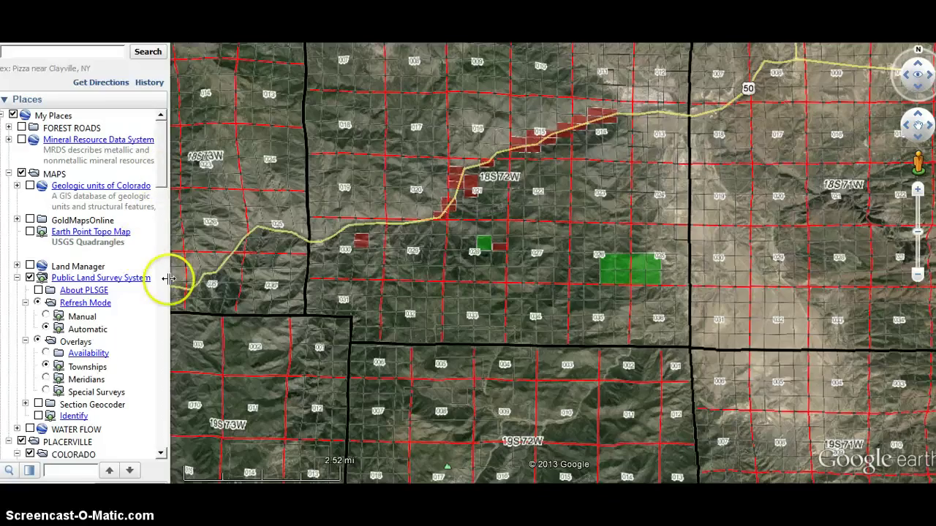